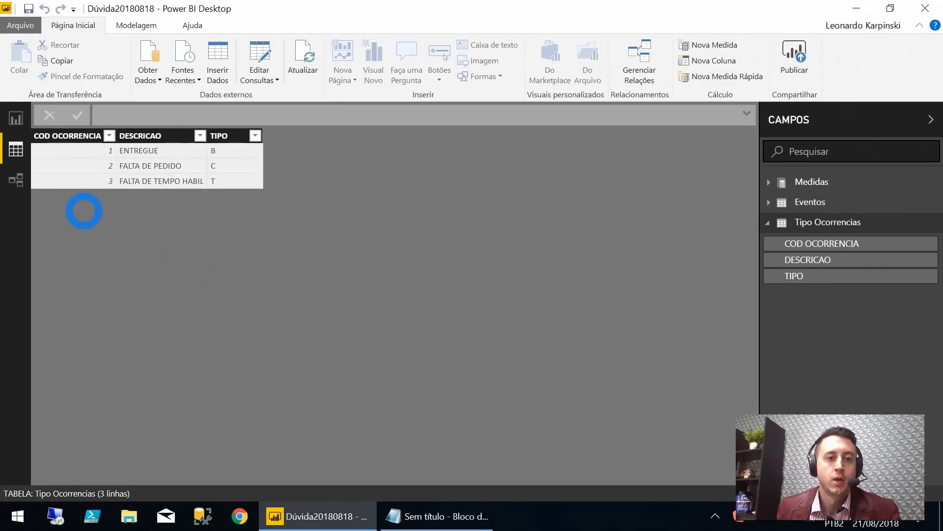
Examine the Eventos table's rows and its relationship to Tipo Ocorrencias in the data model.
{"action": "left_click", "coordinate": [830, 202]}
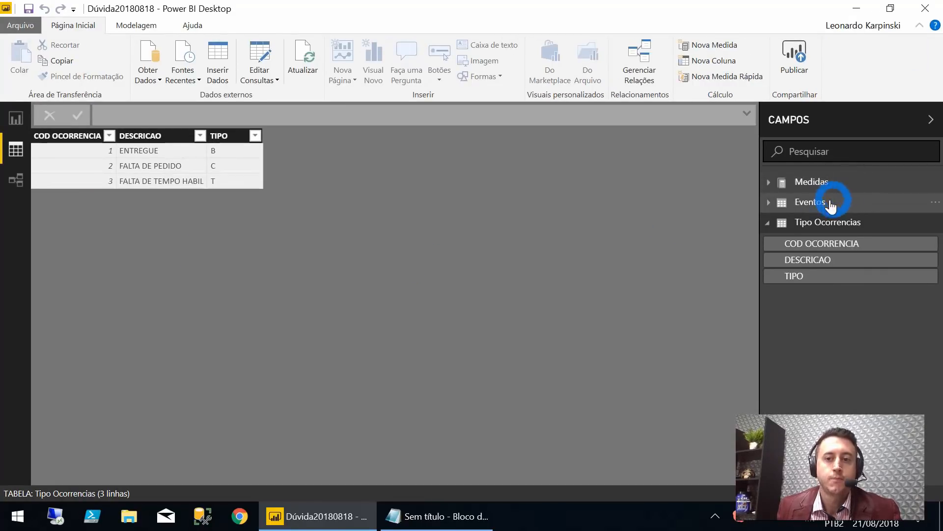
{"action": "left_click", "coordinate": [830, 201]}
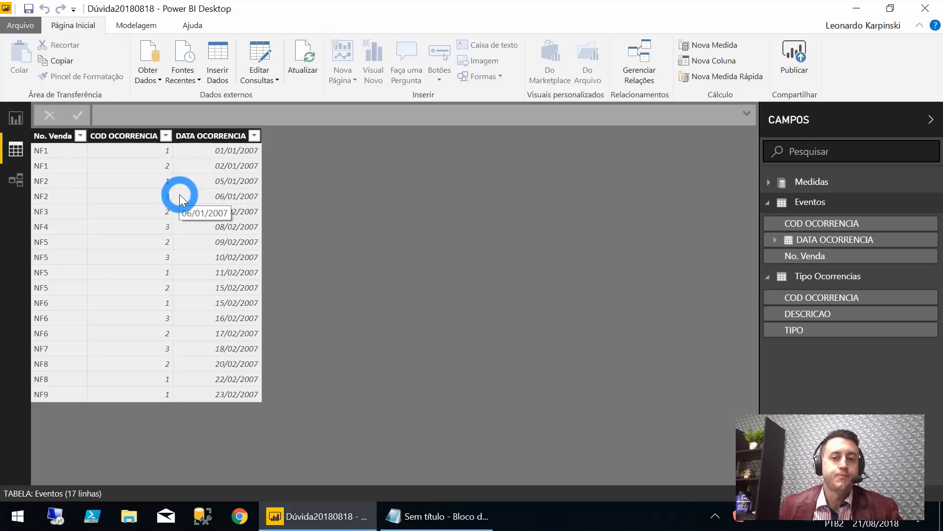
{"action": "left_click", "coordinate": [12, 180]}
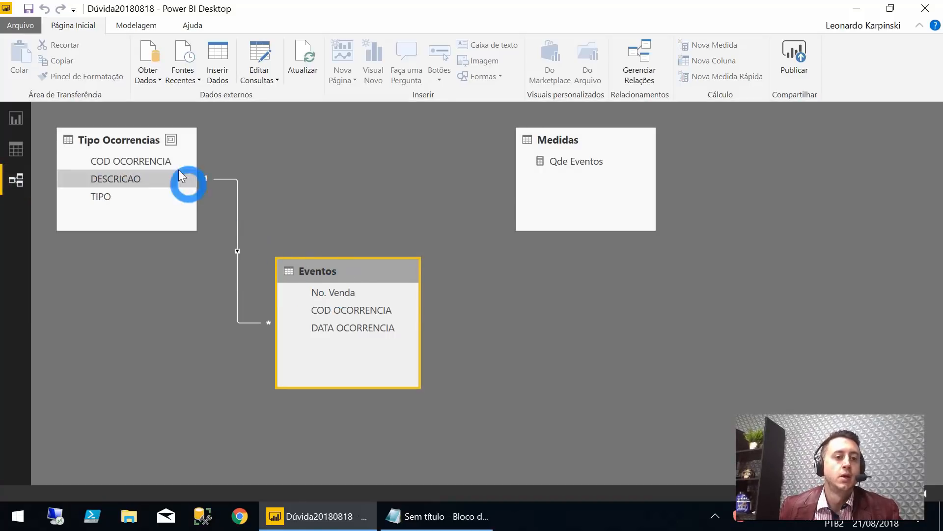
{"action": "left_click", "coordinate": [237, 198]}
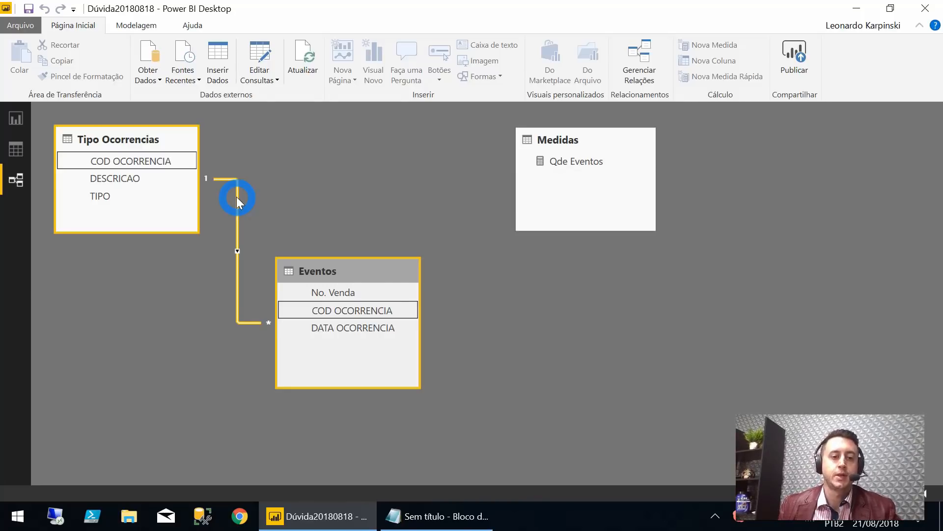
{"action": "left_click", "coordinate": [362, 317]}
{"action": "left_click", "coordinate": [377, 324]}
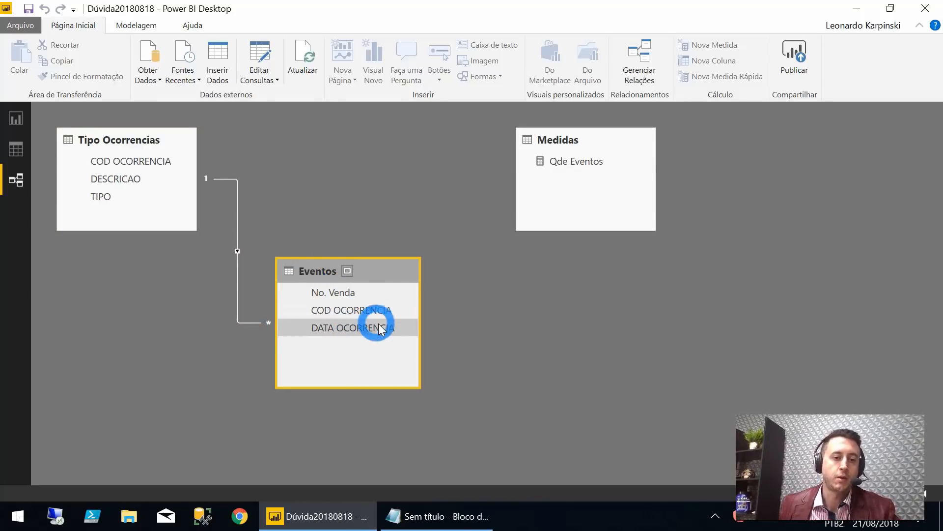
{"action": "left_click", "coordinate": [374, 302]}
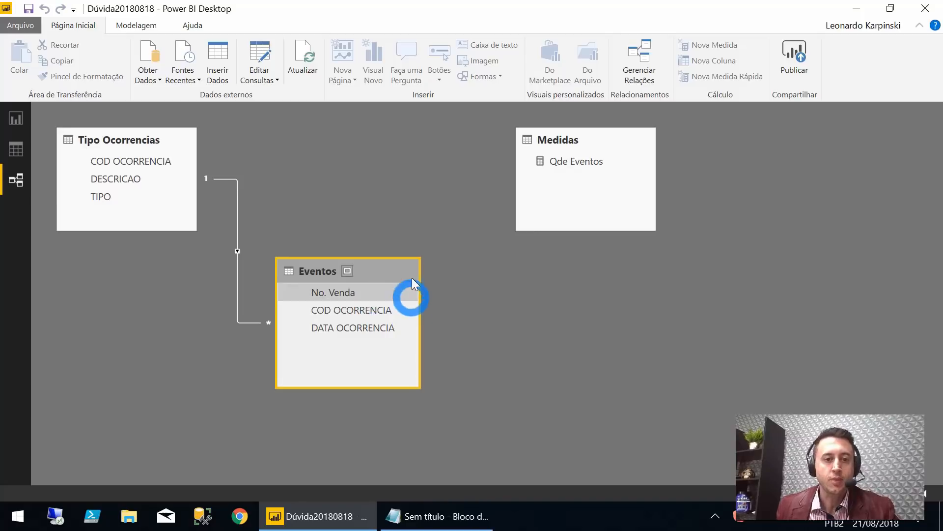
{"action": "left_click", "coordinate": [214, 180]}
{"action": "left_click", "coordinate": [235, 160]}
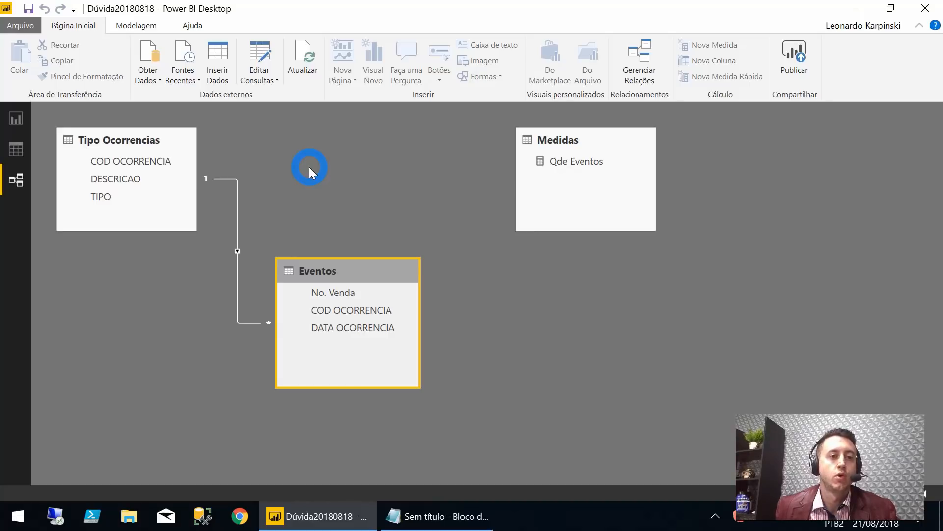
Add a calculated column named "Data Ult. Ocorrencia" to the Eventos table.
{"action": "left_click", "coordinate": [21, 147]}
{"action": "left_click", "coordinate": [814, 205]}
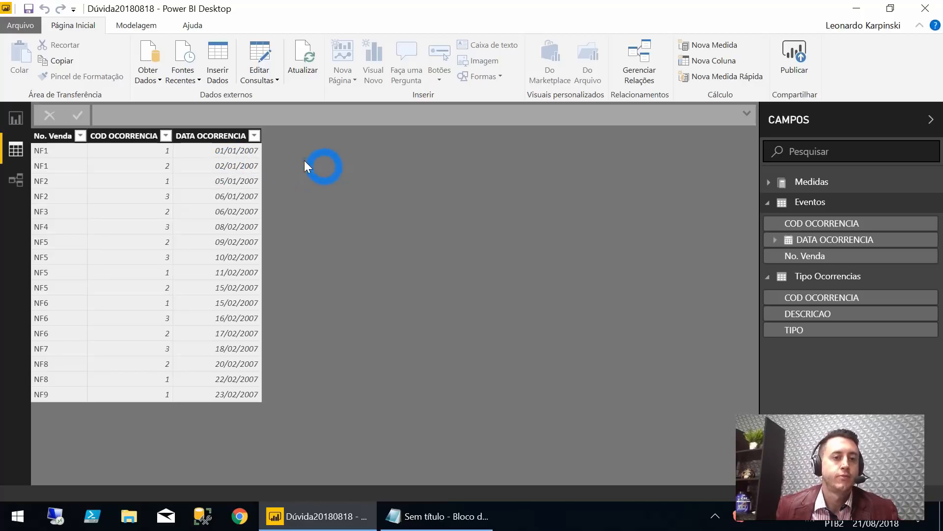
{"action": "right_click", "coordinate": [210, 141]}
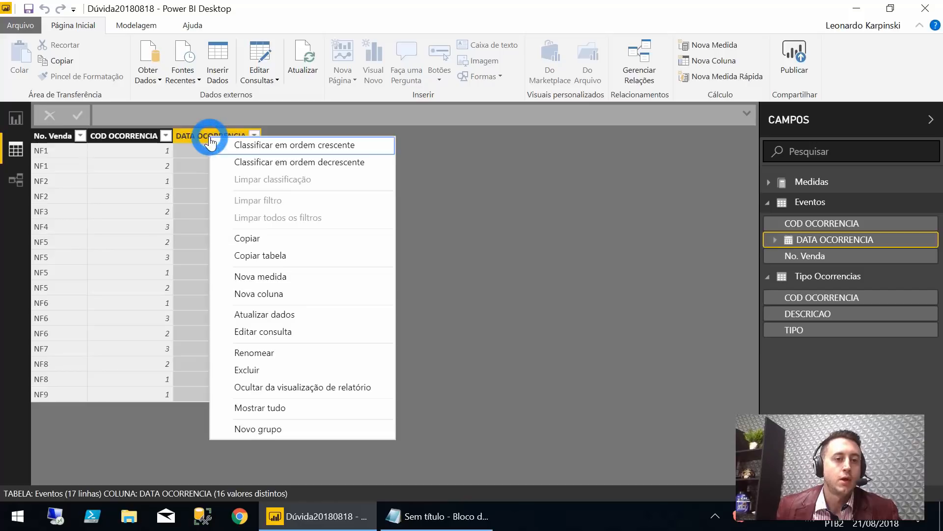
{"action": "left_click", "coordinate": [549, 175]}
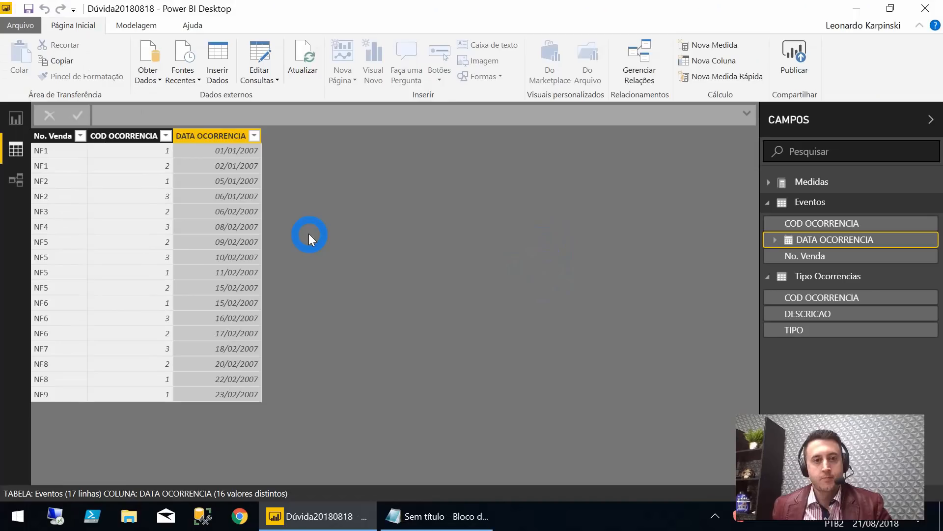
{"action": "right_click", "coordinate": [217, 140]}
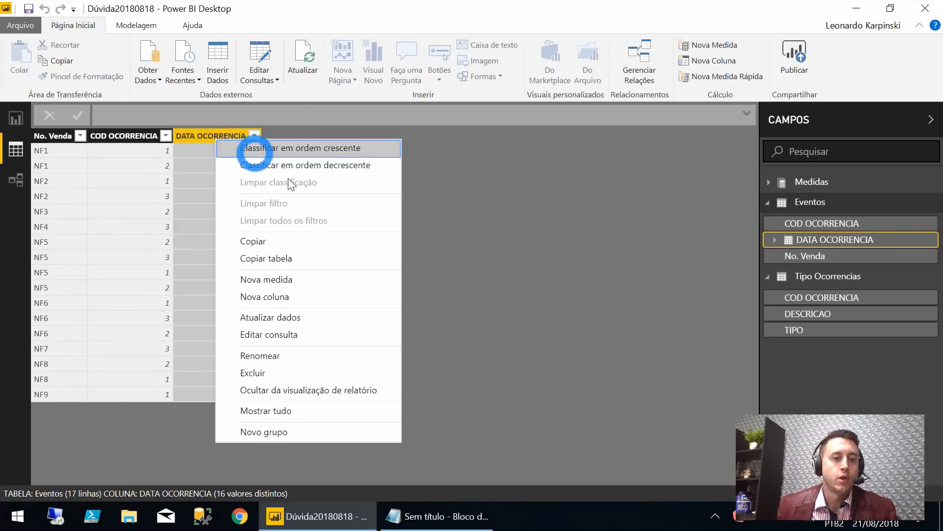
{"action": "left_click", "coordinate": [309, 296]}
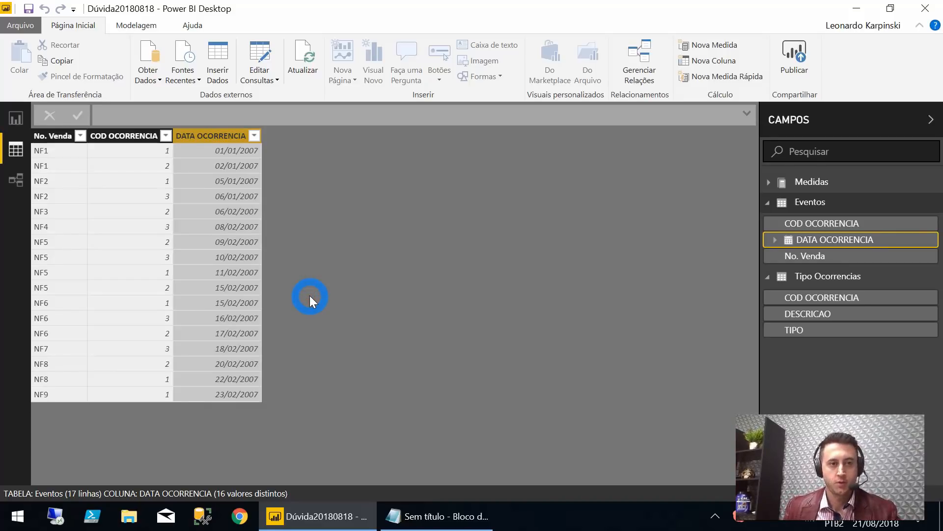
{"action": "type", "text": "Da"}
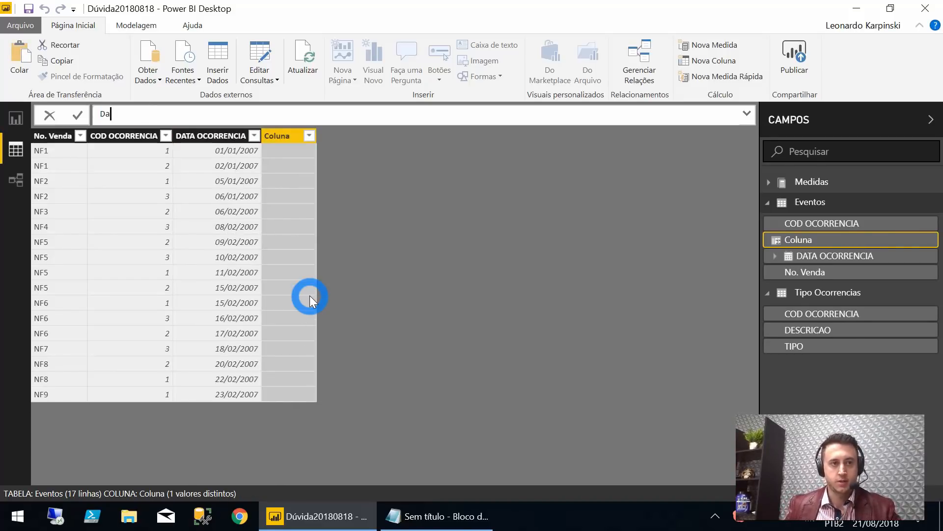
{"action": "type", "text": "ta Ult. O"}
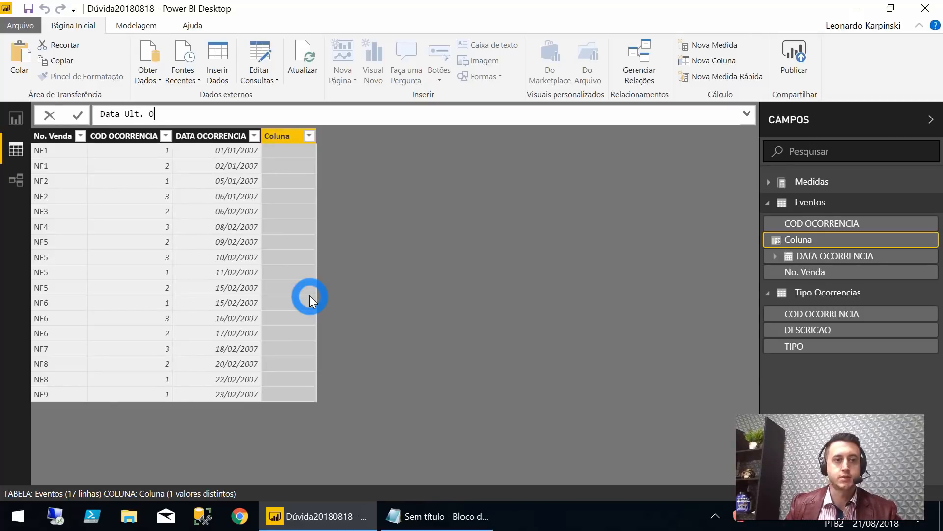
{"action": "type", "text": "correncia ="}
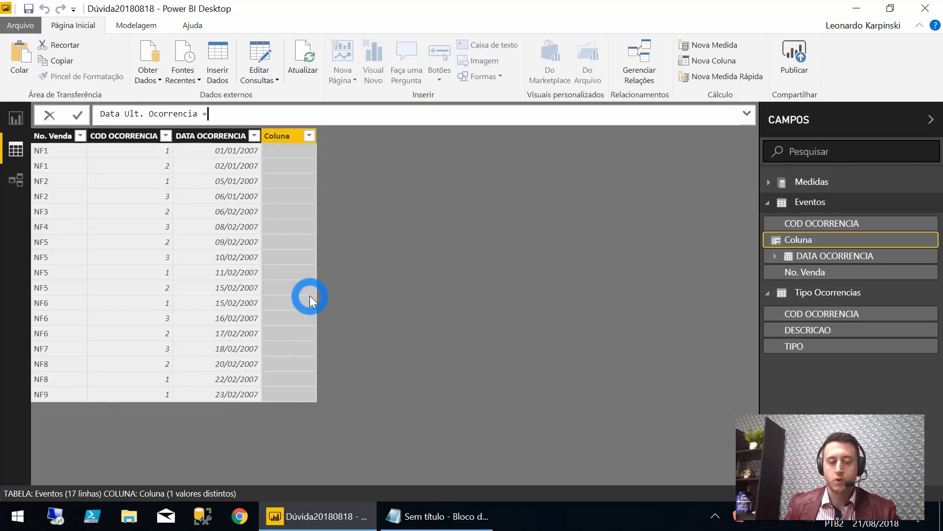
Begin the column's formula with CALCULATE, using MAX(Eventos[DATA OCORRENCIA]) as its expression.
{"action": "key", "text": "shift+Return"}
{"action": "type", "text": "CALCULATE("}
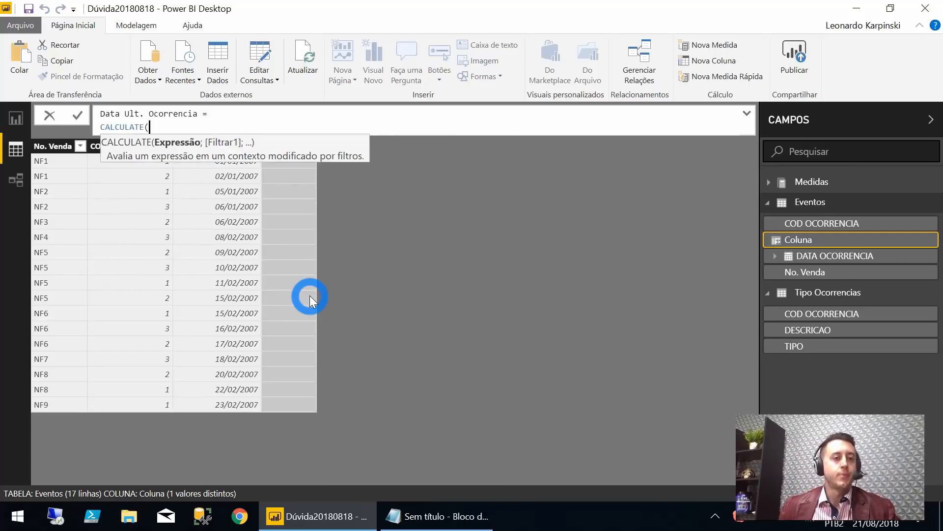
{"action": "key", "text": "shift+Return"}
{"action": "key", "text": "Tab"}
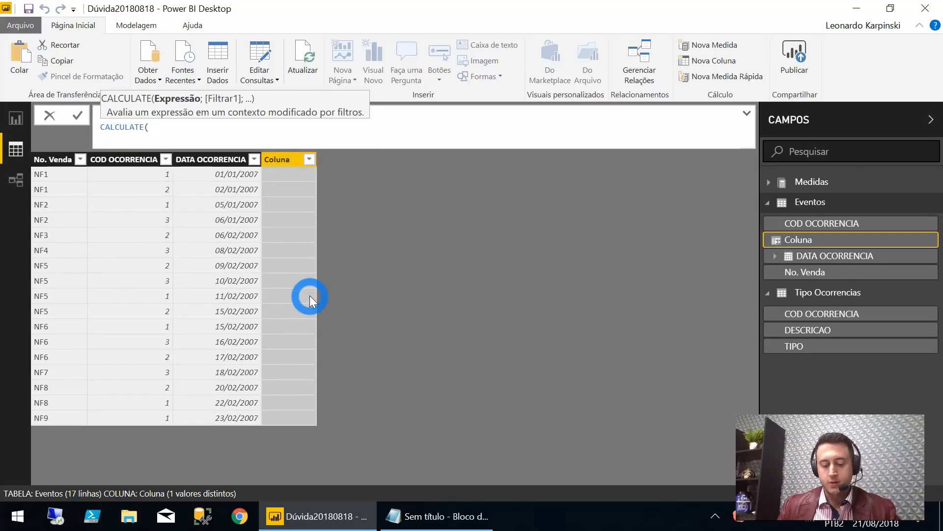
{"action": "type", "text": "MAX(data o"}
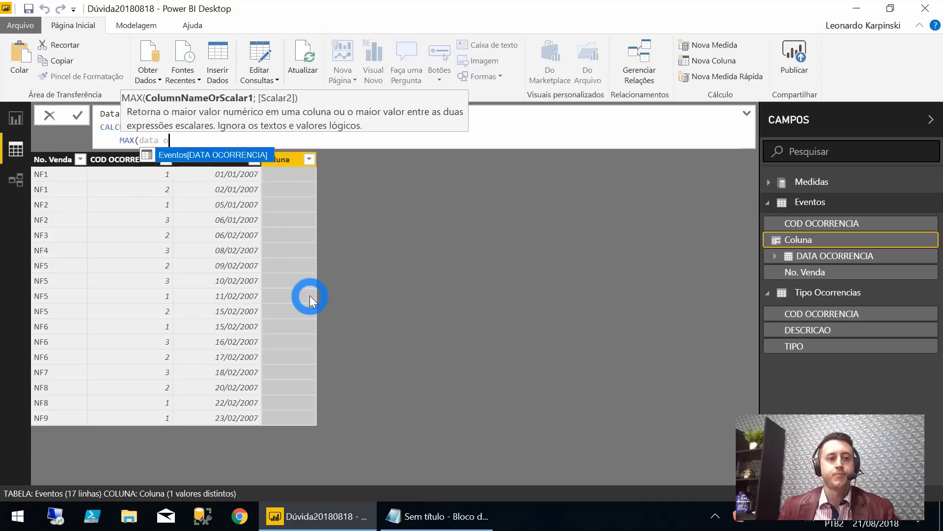
{"action": "key", "text": "Tab"}
{"action": "type", "text": ");"}
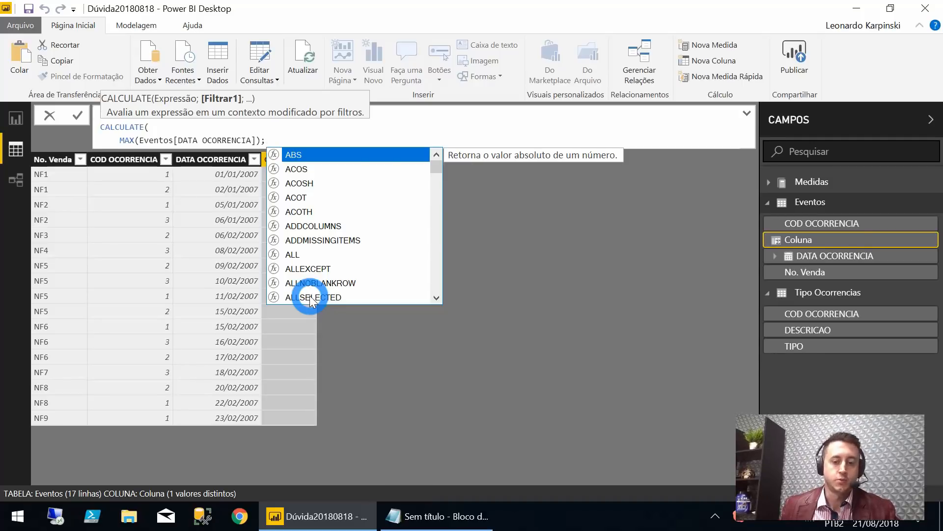
Add a FILTER over the Eventos table as the filter argument of CALCULATE.
{"action": "key", "text": "shift+Return"}
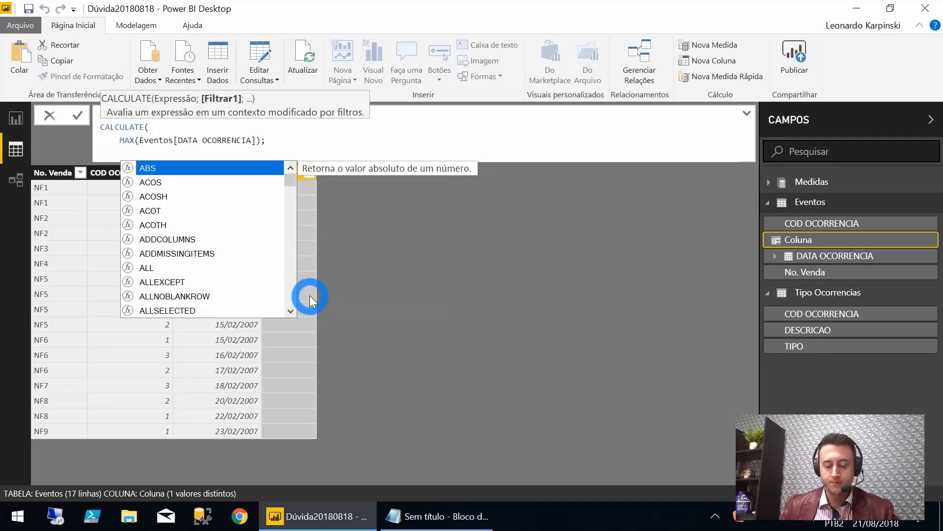
{"action": "type", "text": "FILTER("}
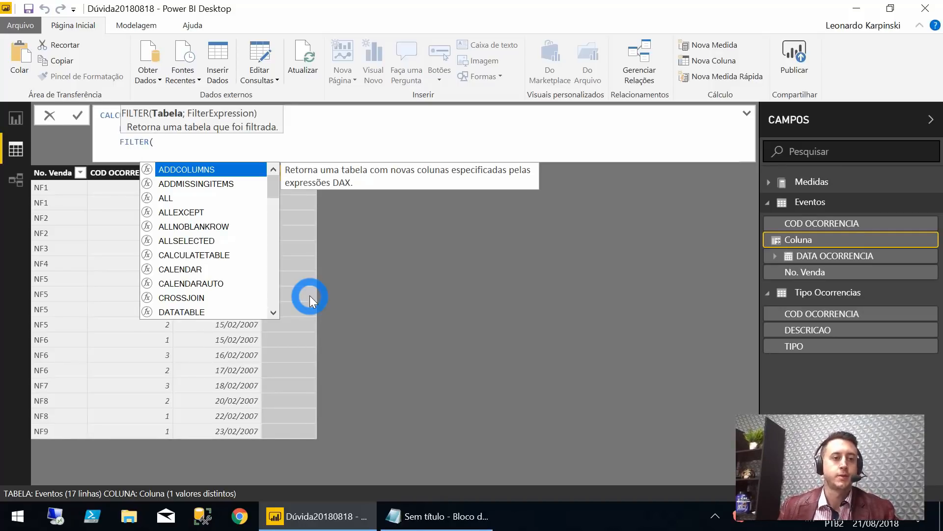
{"action": "type", "text": "Eventos"}
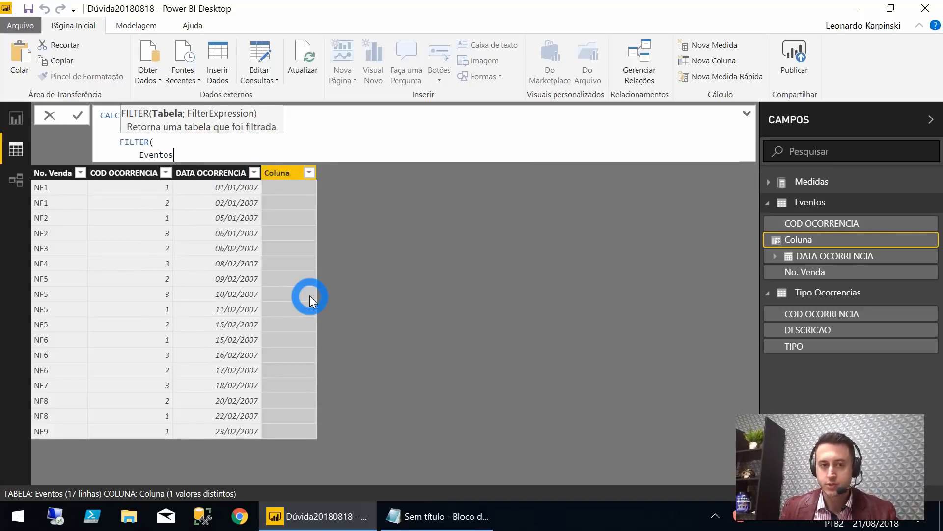
{"action": "type", "text": ";"}
{"action": "key", "text": "shift+Return"}
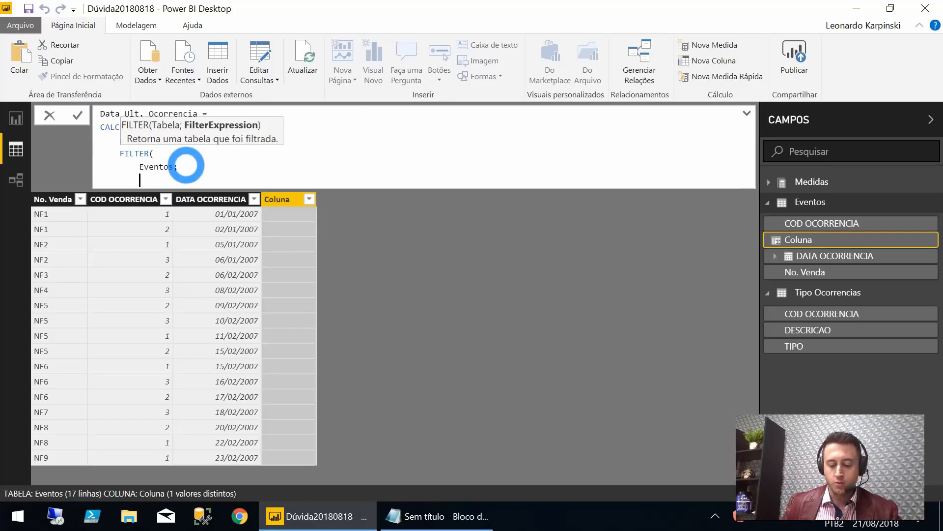
Set the filter condition to Eventos[No. Venda] = EARLIER(Eventos[No. Venda]), close both functions and commit the formula.
{"action": "type", "text": "no."}
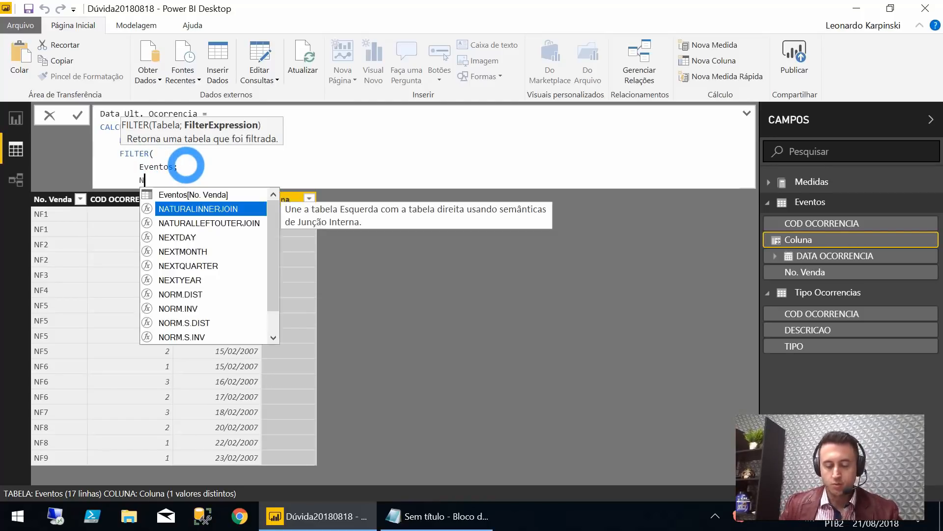
{"action": "key", "text": "Tab"}
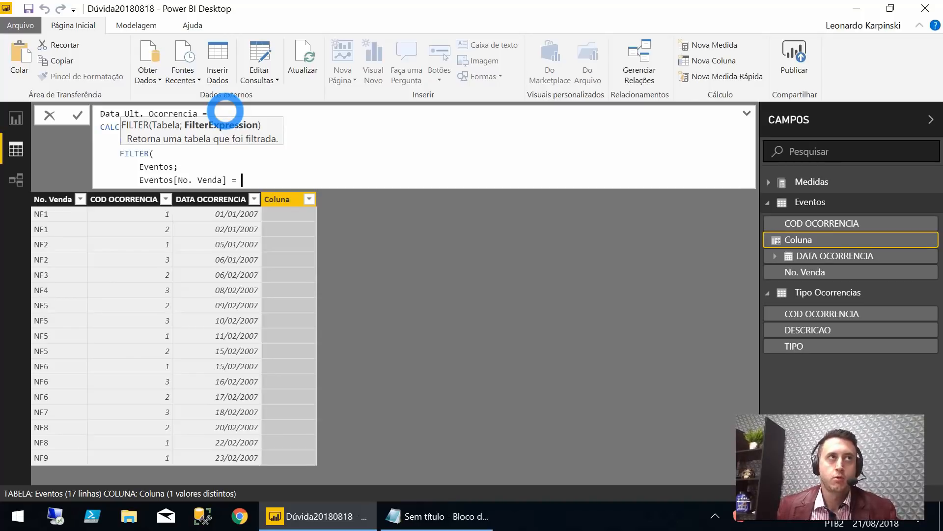
{"action": "type", "text": "EAR"}
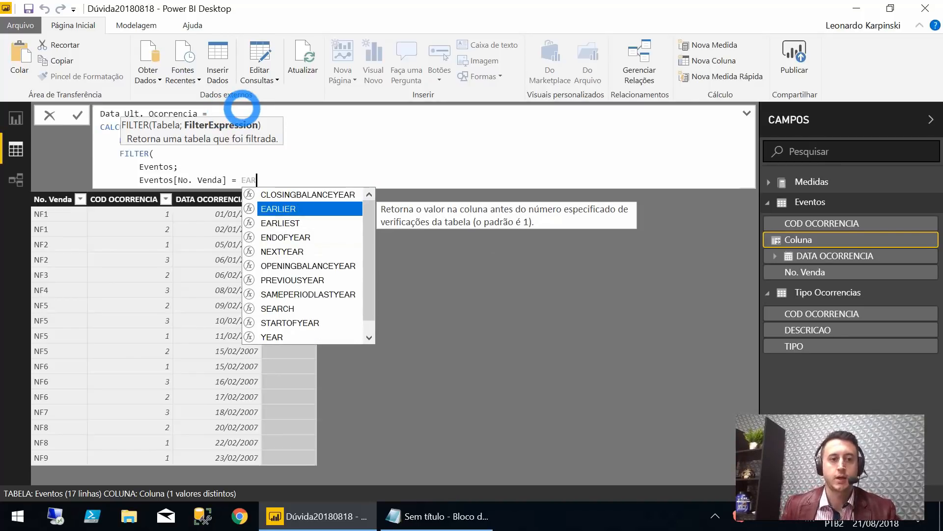
{"action": "key", "text": "Tab"}
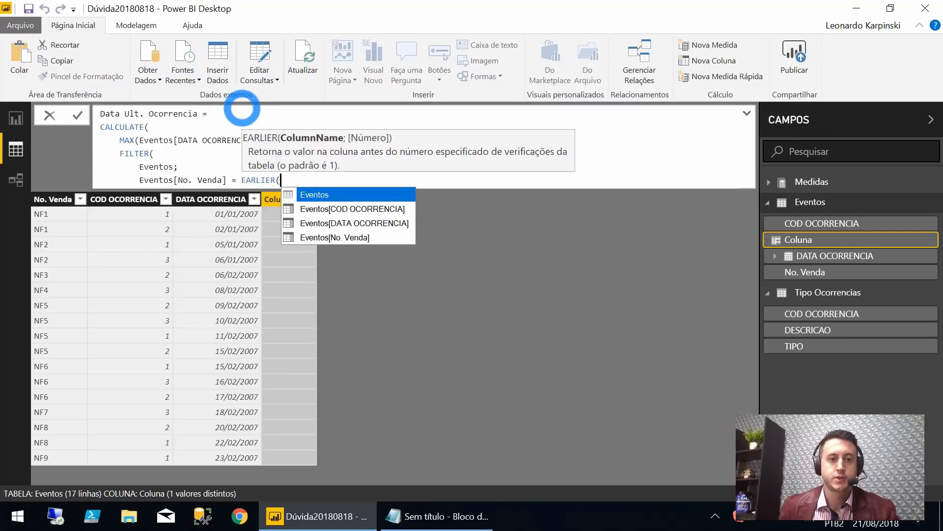
{"action": "key", "text": "Down"}
{"action": "key", "text": "Down"}
{"action": "key", "text": "Down"}
{"action": "key", "text": "Tab"}
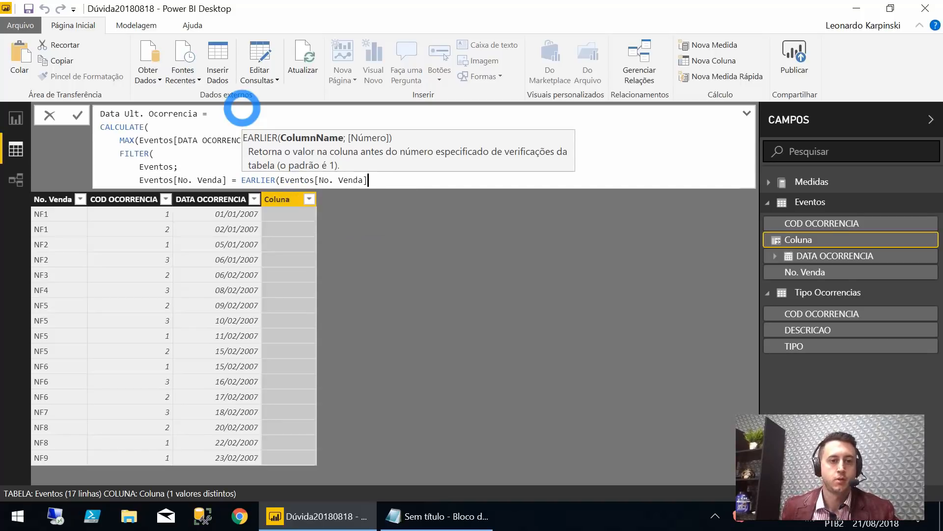
{"action": "type", "text": ")"}
{"action": "key", "text": "shift+Return"}
{"action": "type", "text": ")"}
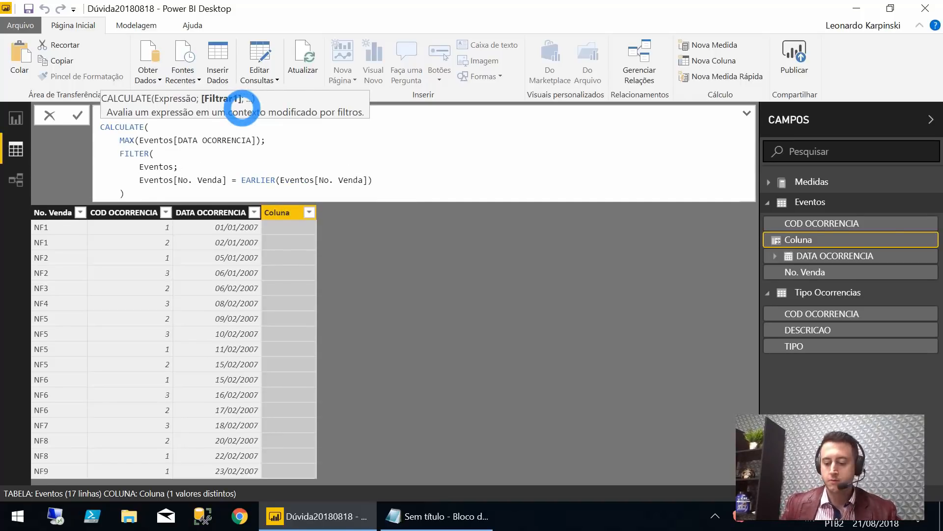
{"action": "key", "text": "shift+Return"}
{"action": "type", "text": ")"}
{"action": "key", "text": "Return"}
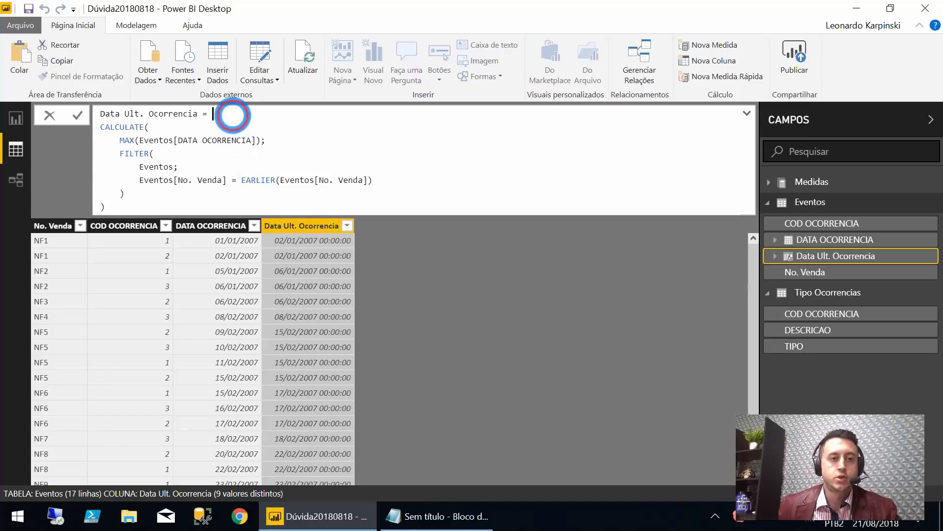
Insert VAR NFAtual = Eventos[No. Venda] and a RETURN line before CALCULATE in the Data Ult. Ocorrencia formula.
{"action": "left_click", "coordinate": [255, 140]}
{"action": "key", "text": "shift+Return"}
{"action": "type", "text": "VAR NFAtual"}
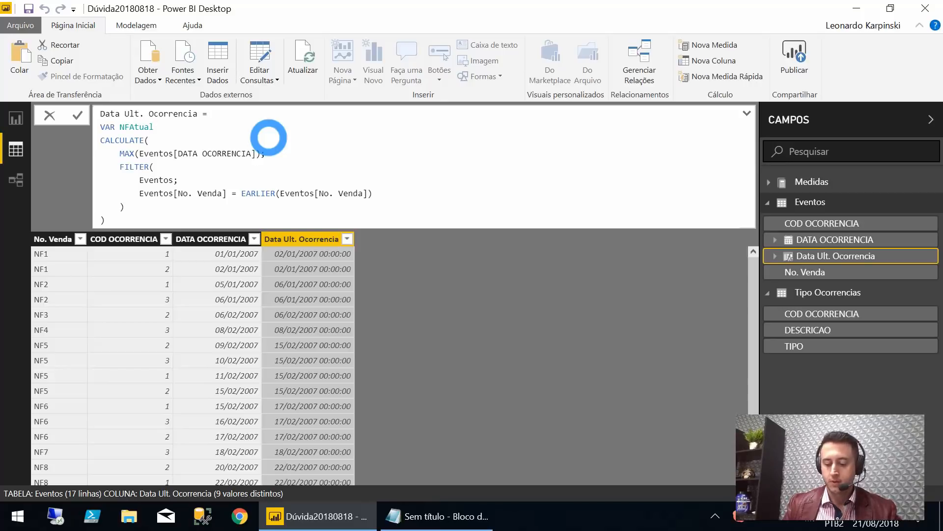
{"action": "type", "text": "Eventos[No. Venda]"}
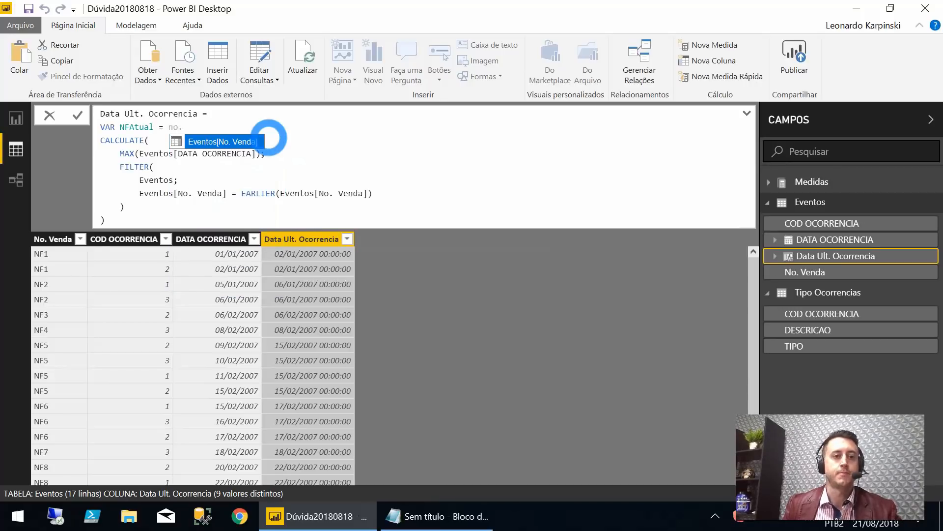
{"action": "key", "text": "shift+Return"}
{"action": "type", "text": "RETURN"}
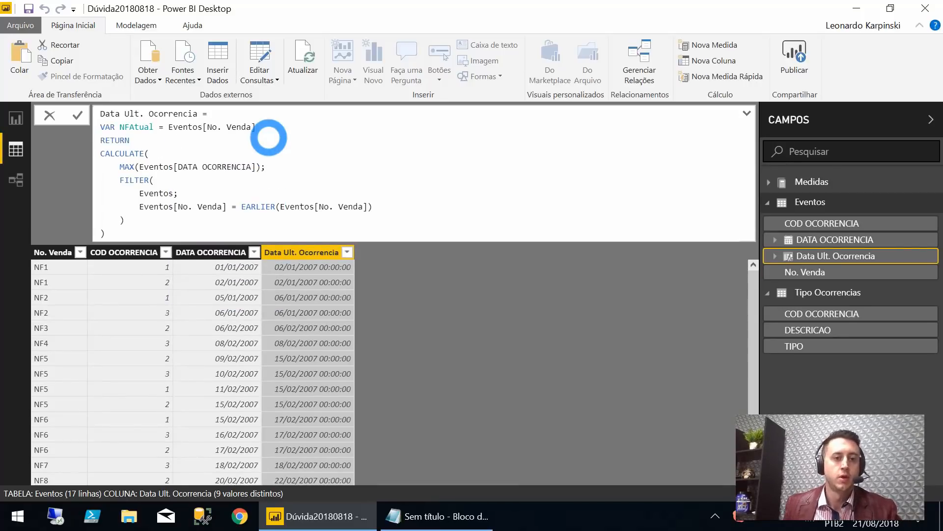
Replace the EARLIER expression in the filter condition with the variable NFAtual.
{"action": "left_click", "coordinate": [395, 212]}
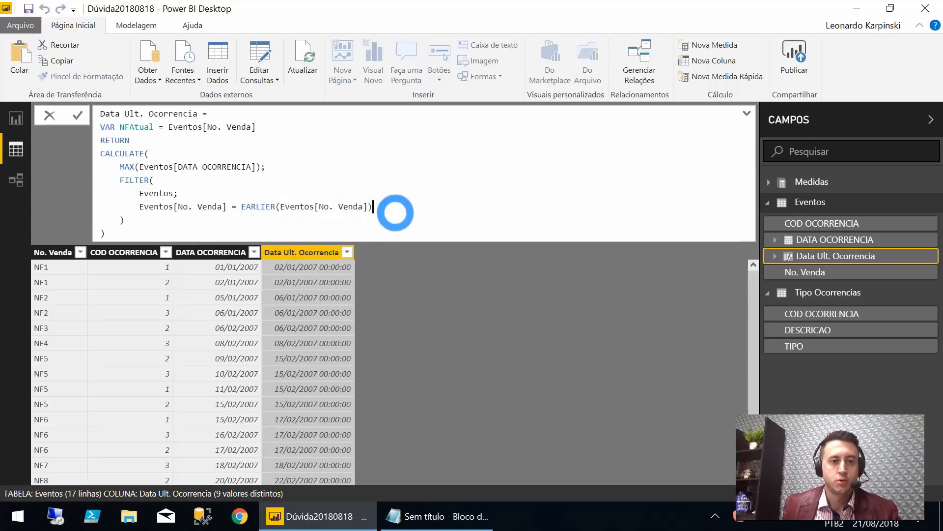
{"action": "key", "text": "BackSpace"}
{"action": "key", "text": "BackSpace"}
{"action": "key", "text": "BackSpace"}
{"action": "key", "text": "BackSpace"}
{"action": "key", "text": "BackSpace"}
{"action": "key", "text": "BackSpace"}
{"action": "key", "text": "BackSpace"}
{"action": "key", "text": "BackSpace"}
{"action": "key", "text": "BackSpace"}
{"action": "key", "text": "BackSpace"}
{"action": "key", "text": "BackSpace"}
{"action": "key", "text": "BackSpace"}
{"action": "key", "text": "BackSpace"}
{"action": "key", "text": "BackSpace"}
{"action": "key", "text": "BackSpace"}
{"action": "key", "text": "BackSpace"}
{"action": "key", "text": "BackSpace"}
{"action": "key", "text": "BackSpace"}
{"action": "key", "text": "BackSpace"}
{"action": "key", "text": "BackSpace"}
{"action": "type", "text": "NFAtual"}
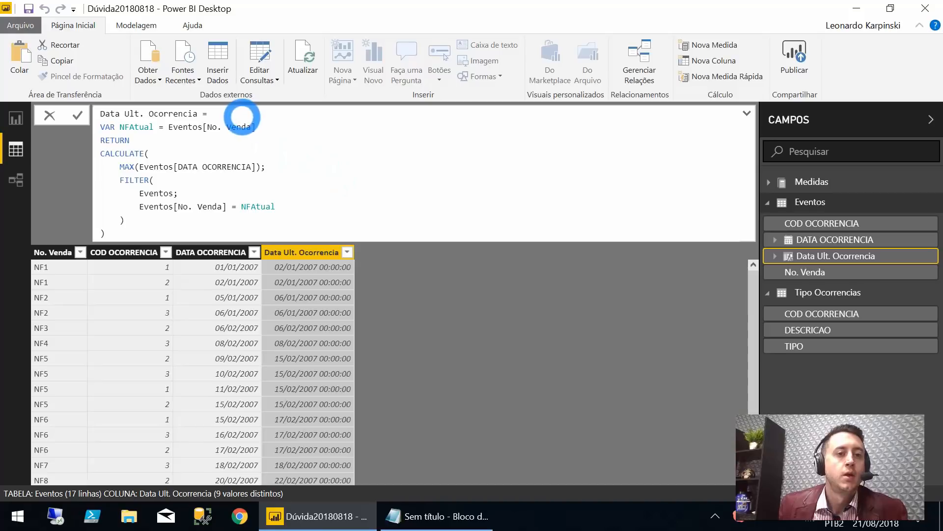
Commit the Data Ult. Ocorrencia formula with the NFAtual variable and check the column's dates for each sale number.
{"action": "left_click", "coordinate": [241, 116]}
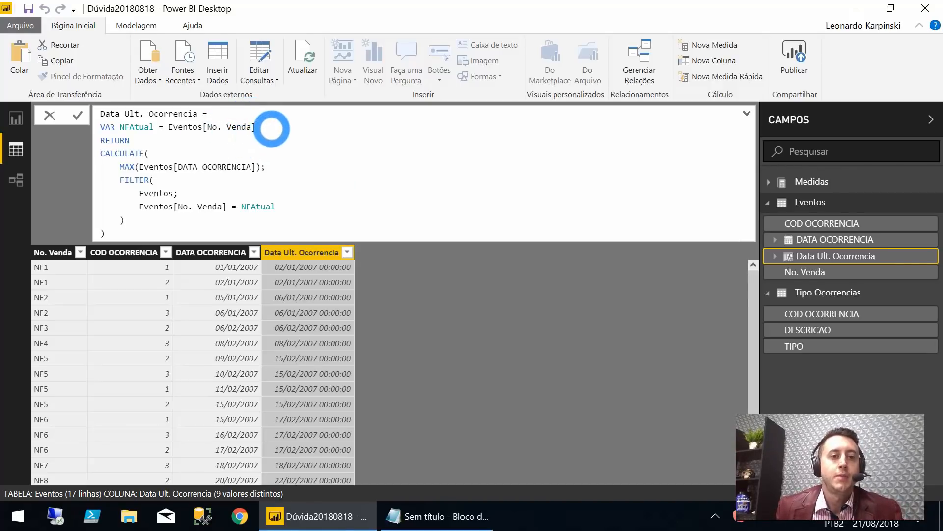
{"action": "left_click", "coordinate": [169, 128]}
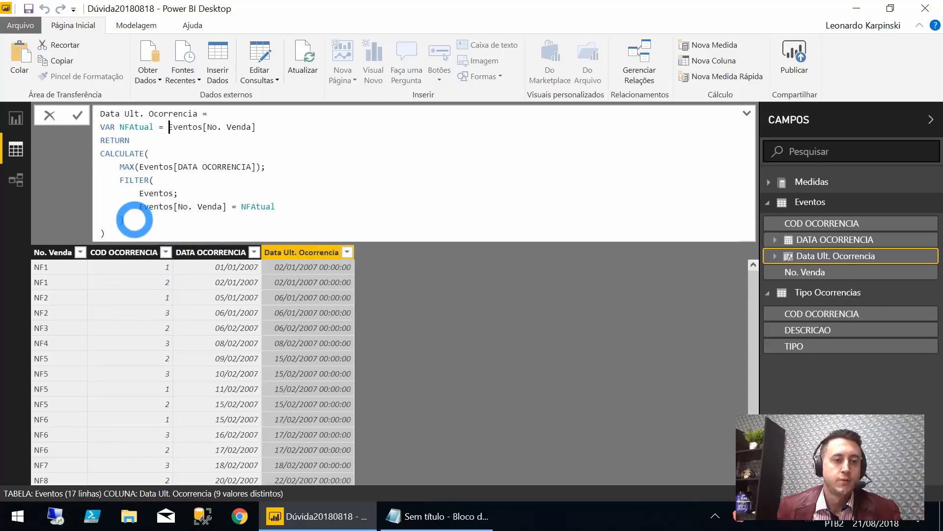
{"action": "left_click", "coordinate": [125, 218]}
{"action": "left_click_drag", "start_coordinate": [127, 215], "coordinate": [121, 180]}
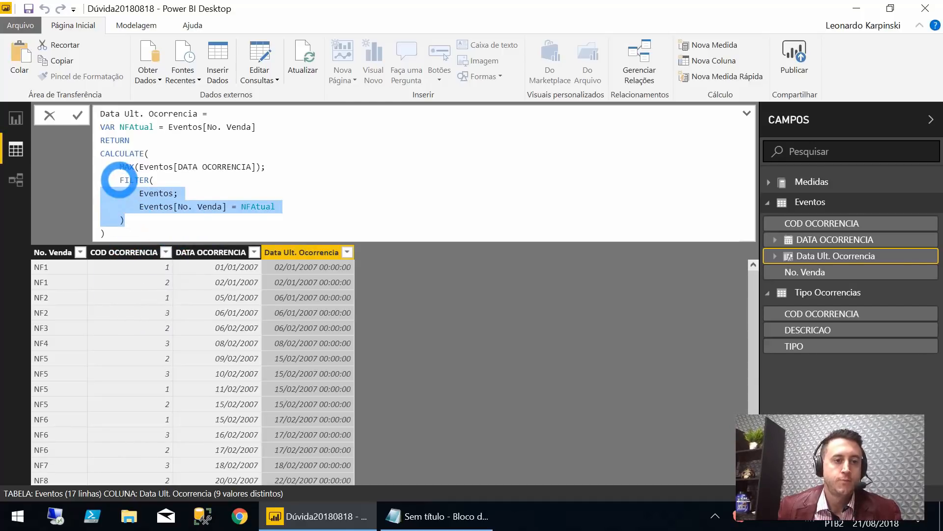
{"action": "left_click", "coordinate": [126, 181]}
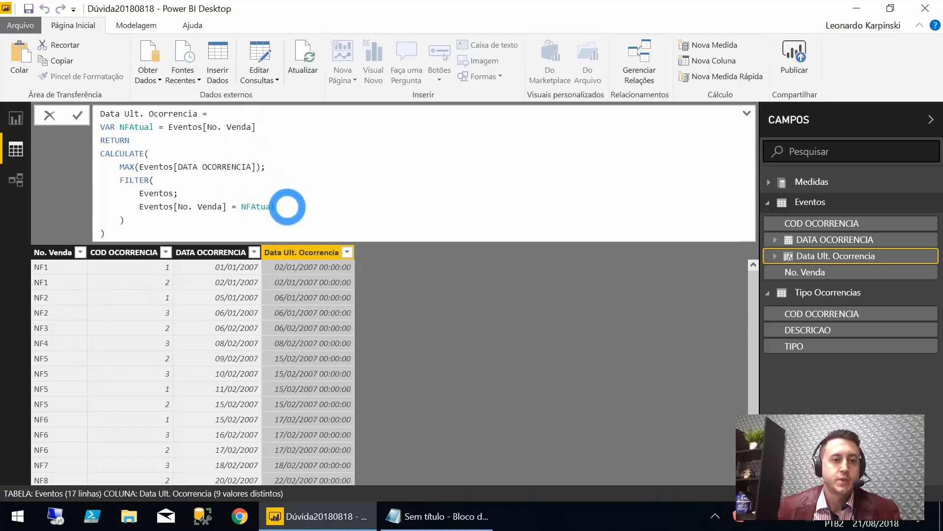
{"action": "left_click", "coordinate": [253, 153]}
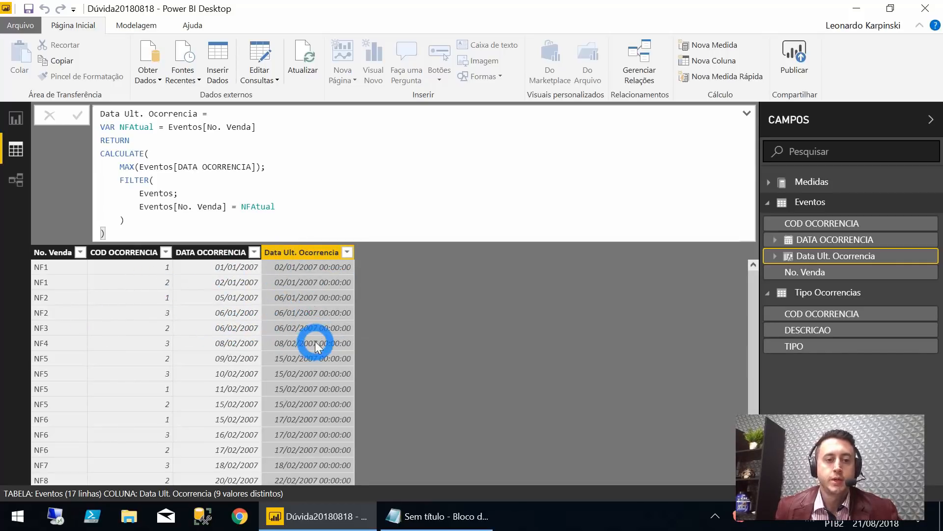
{"action": "scroll", "coordinate": [201, 314], "scroll_direction": "down", "scroll_amount": 1}
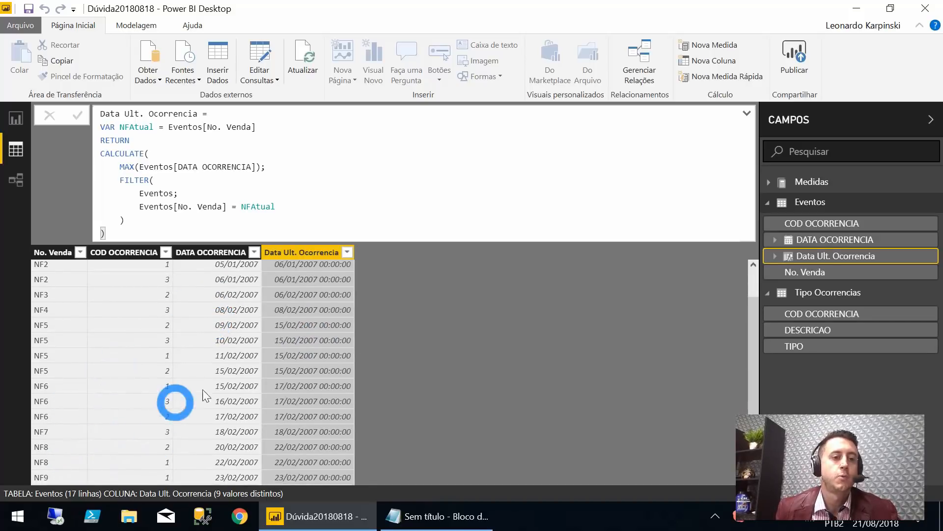
{"action": "scroll", "coordinate": [231, 361], "scroll_direction": "up", "scroll_amount": 1}
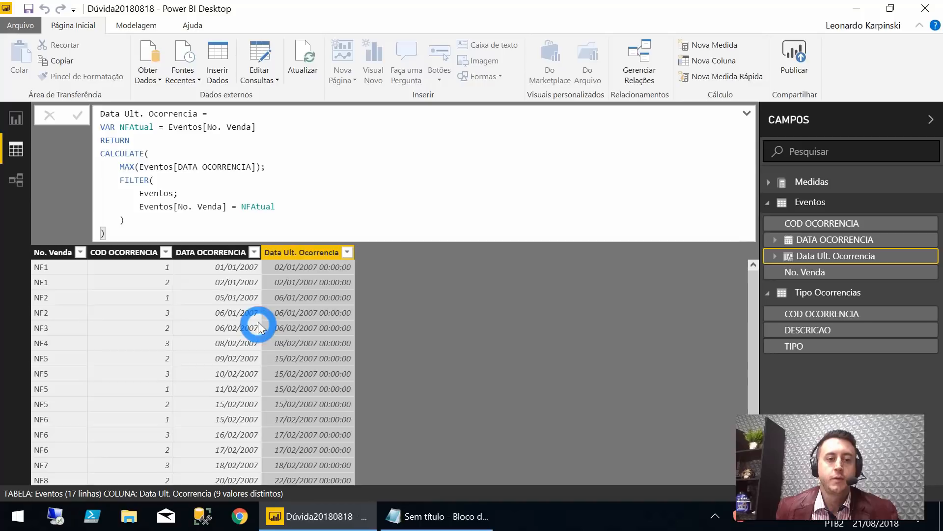
Open the report page with the occurrence table and display the formula of the Qde Eventos measure.
{"action": "left_click", "coordinate": [16, 114]}
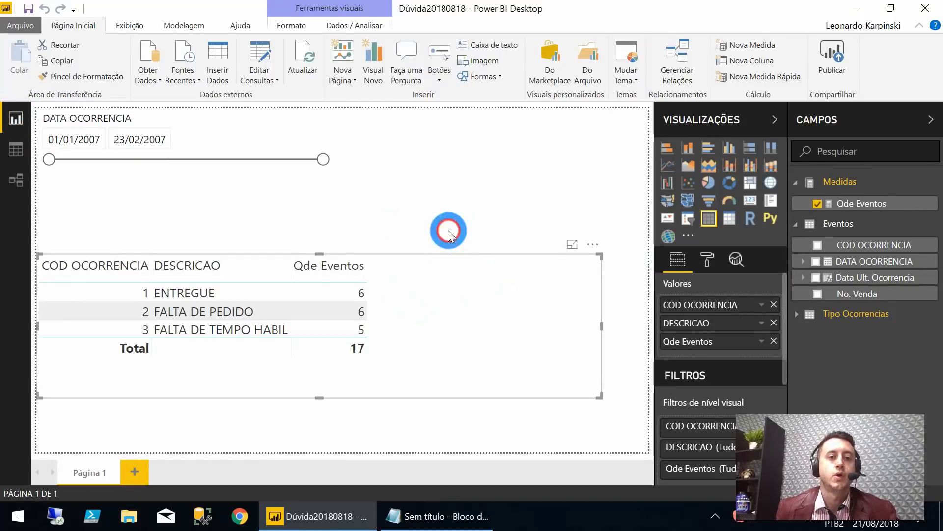
{"action": "left_click", "coordinate": [419, 246]}
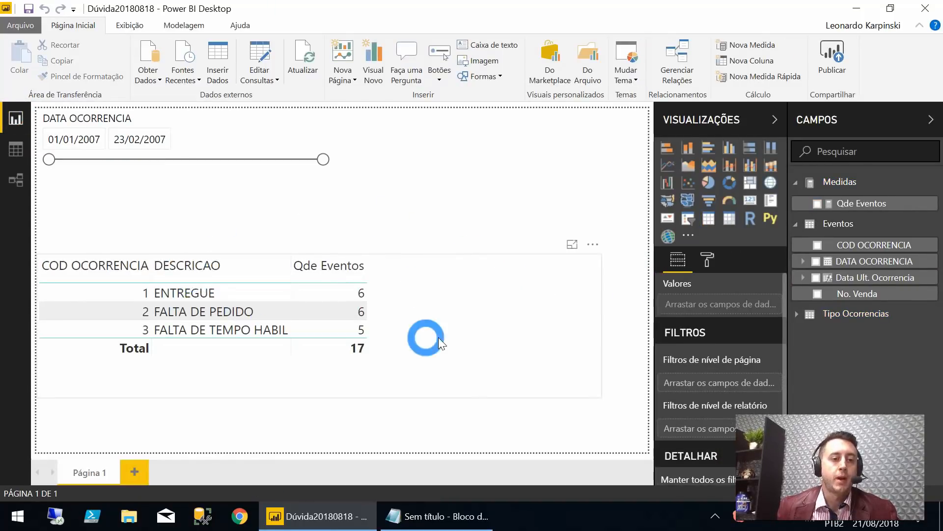
{"action": "left_click", "coordinate": [437, 337]}
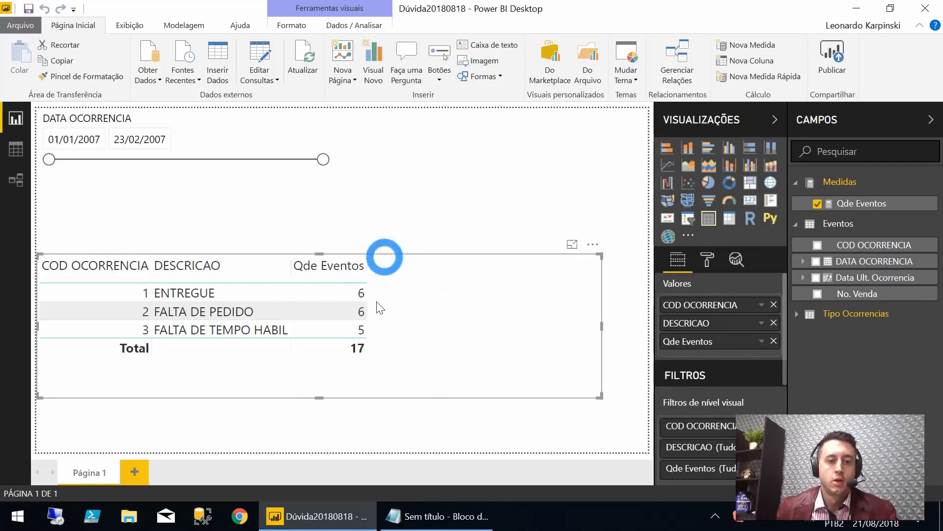
{"action": "left_click", "coordinate": [872, 205]}
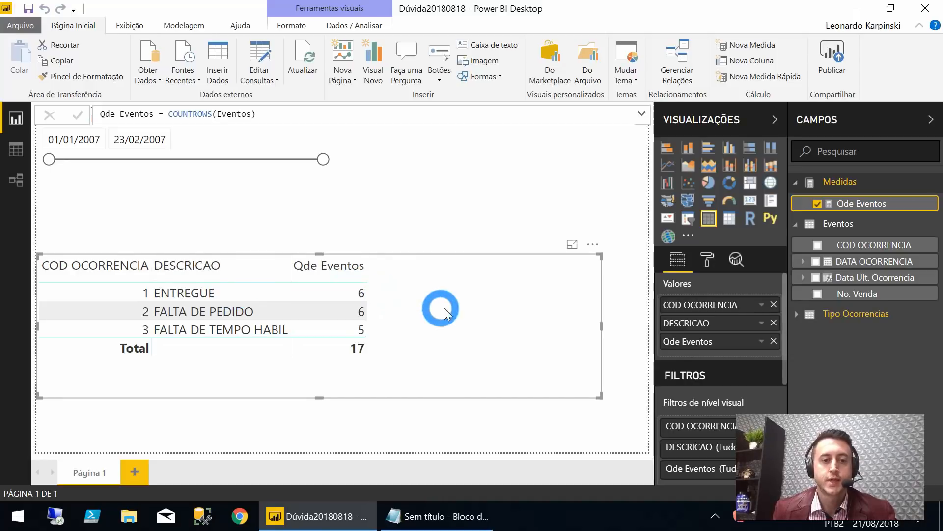
Create a new measure named Qde NF Estatica in the Medidas table and start its expression on a new line.
{"action": "right_click", "coordinate": [834, 183]}
{"action": "left_click", "coordinate": [784, 196]}
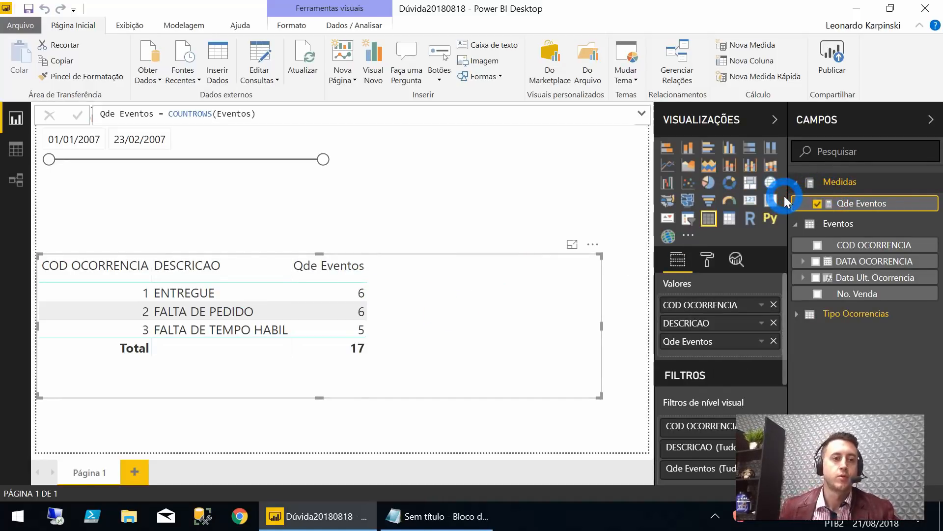
{"action": "type", "text": "Qde "}
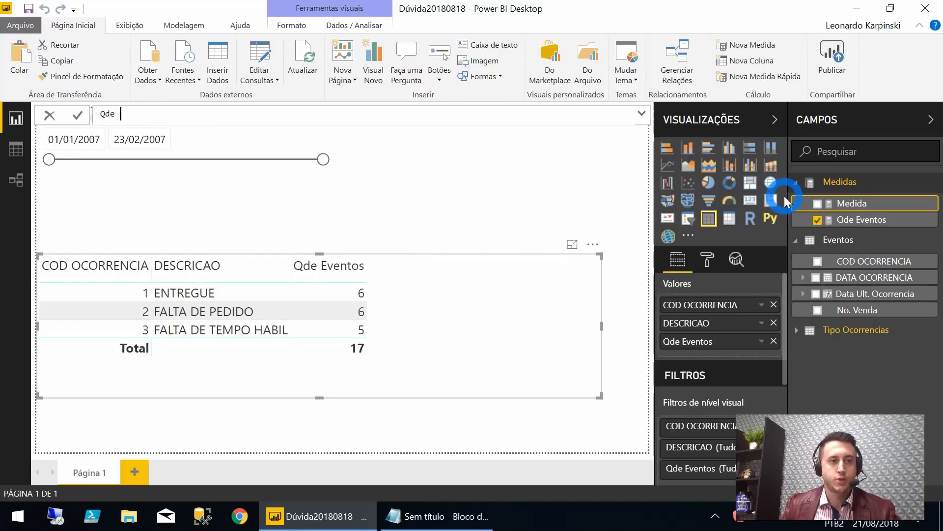
{"action": "type", "text": "NF Es"}
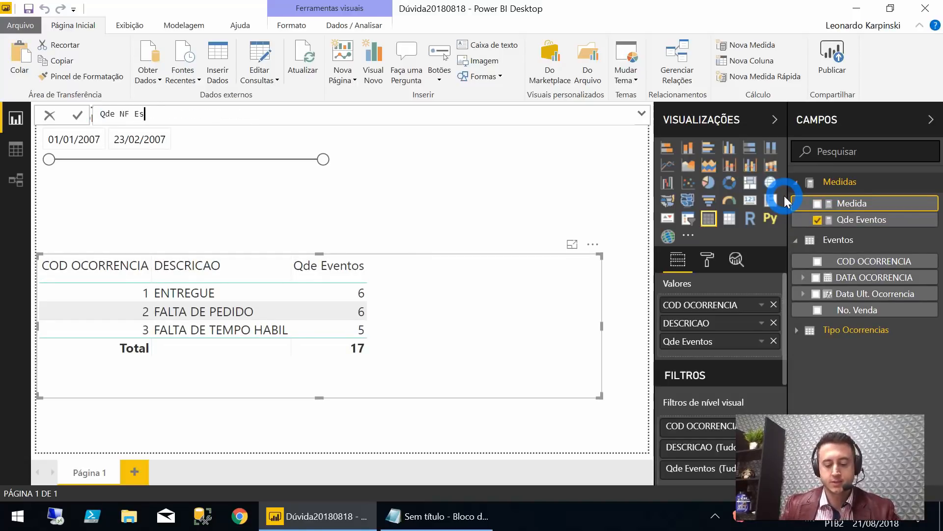
{"action": "type", "text": "tatica ="}
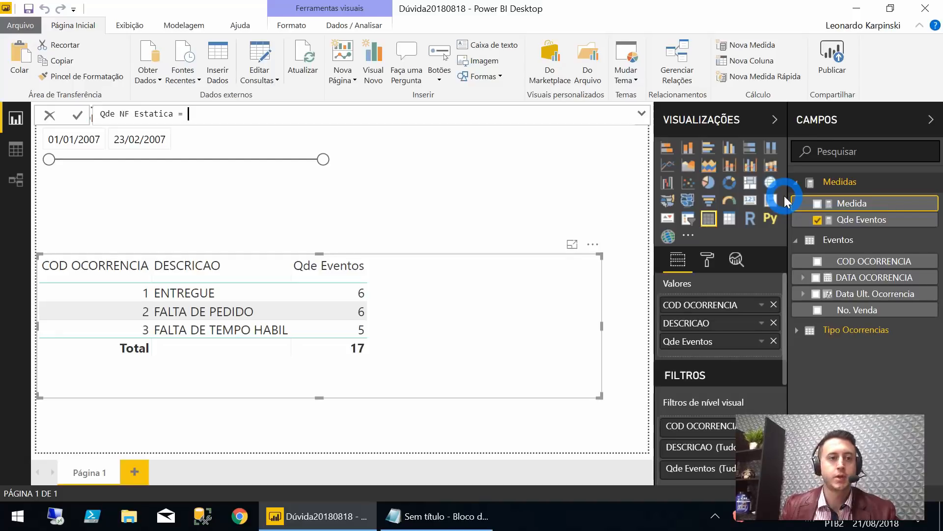
{"action": "key", "text": "shift+Return"}
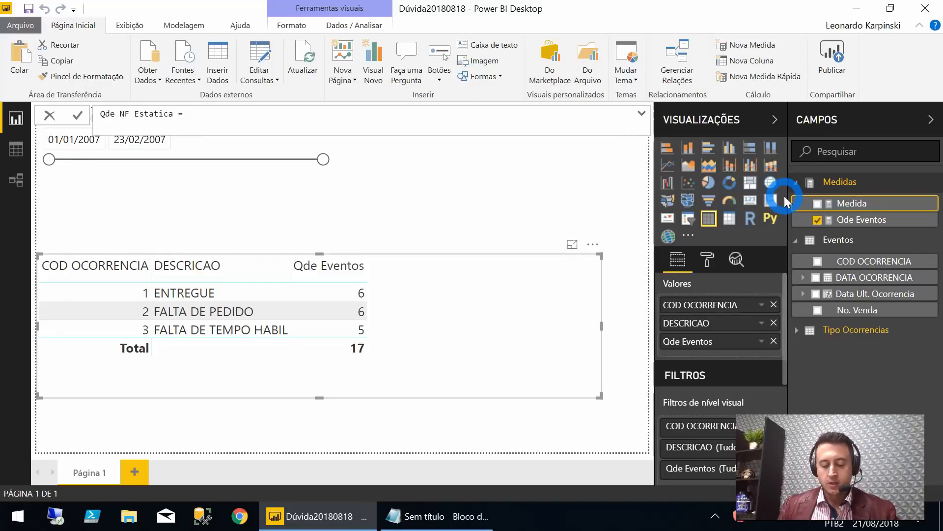
Enter COUNTROWS with a nested FILTER over the Eventos table as the measure's expression.
{"action": "type", "text": "COUNTROWS("}
{"action": "key", "text": "shift+Return"}
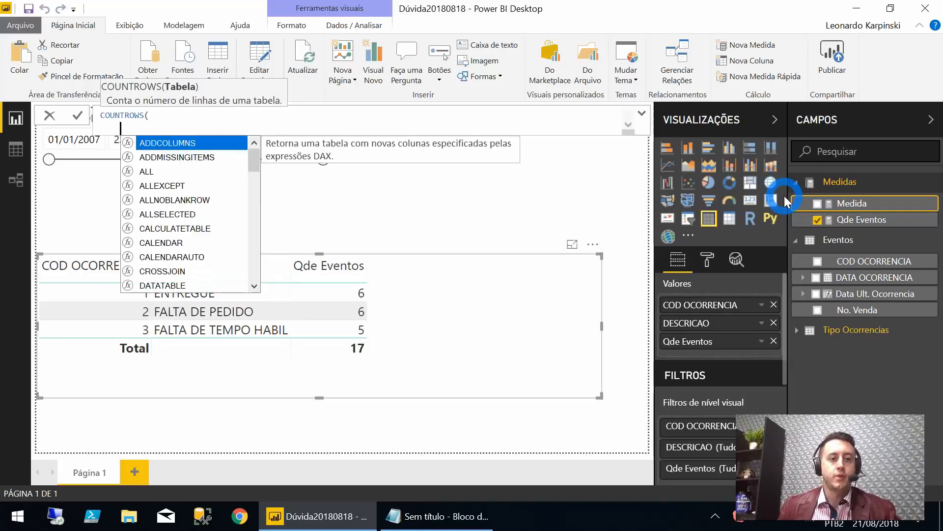
{"action": "type", "text": "FILTER("}
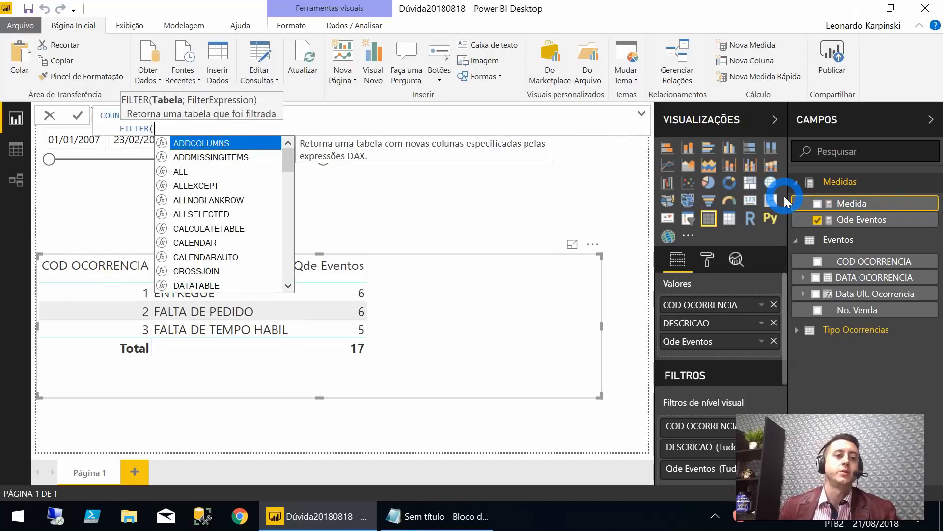
{"action": "key", "text": "shift+Return"}
{"action": "type", "text": "E"}
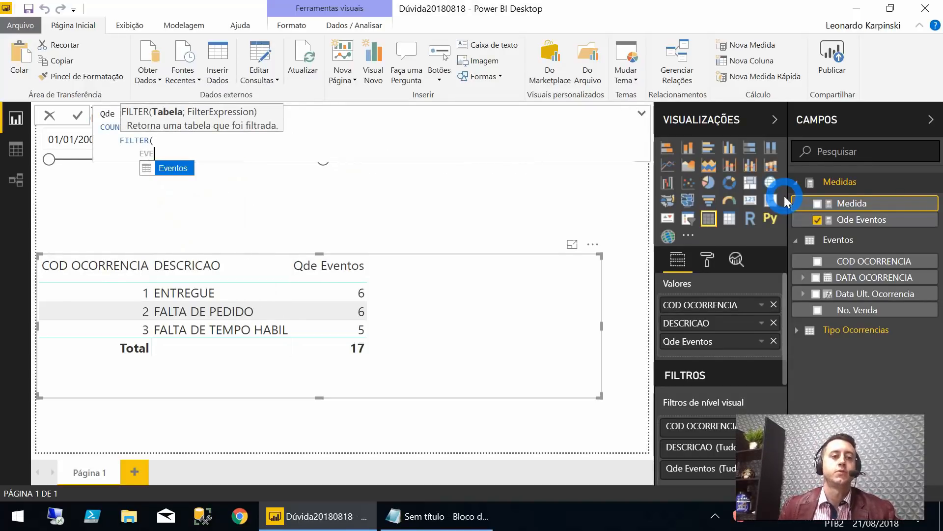
{"action": "type", "text": "ventos;"}
{"action": "key", "text": "shift+Return"}
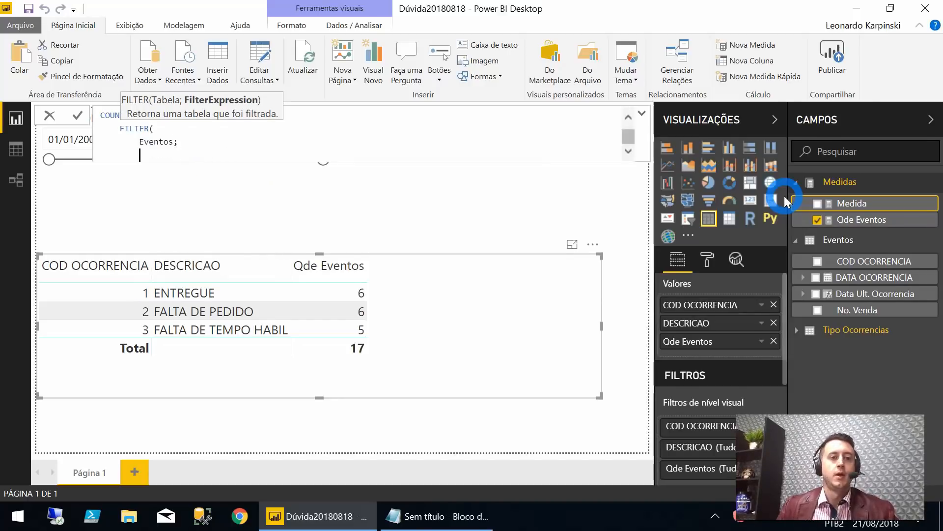
Set the filter condition to Eventos[DATA OCORRENCIA] = Eventos[Data Ult. Ocorrencia] and close both functions.
{"action": "type", "text": "data"}
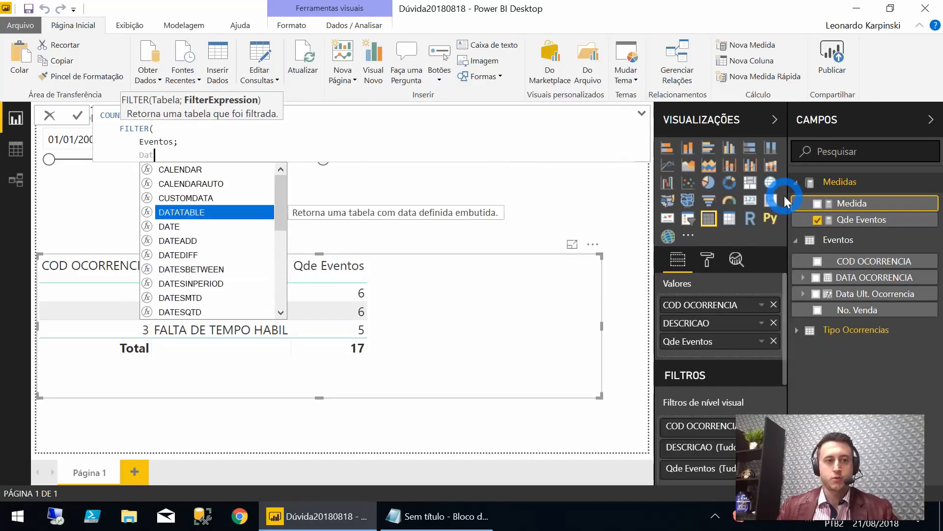
{"action": "type", "text": " = Data"}
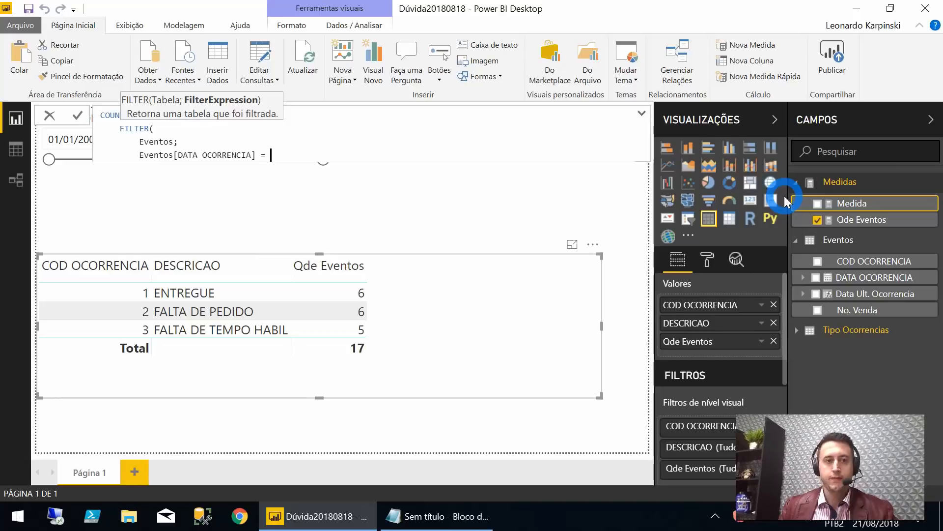
{"action": "key", "text": "Down"}
{"action": "key", "text": "Down"}
{"action": "key", "text": "Tab"}
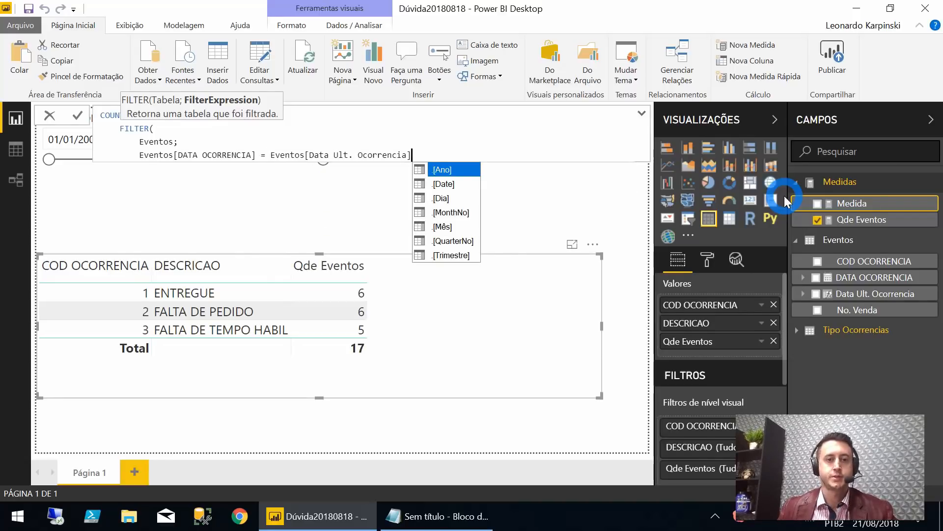
{"action": "type", "text": "]"}
{"action": "key", "text": "shift+Return"}
{"action": "type", "text": ")"}
{"action": "key", "text": "shift+Return"}
{"action": "type", "text": ")"}
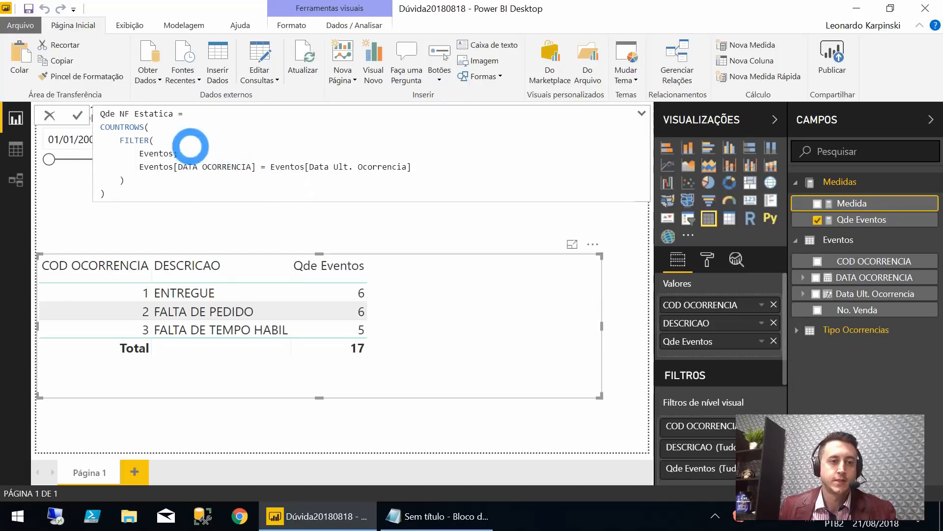
Commit the Qde NF Estatica measure and add it as a column to the occurrence table visual.
{"action": "mouse_move", "coordinate": [126, 180]}
{"action": "left_mouse_down"}
{"action": "mouse_move", "coordinate": [120, 139]}
{"action": "mouse_move", "coordinate": [139, 176]}
{"action": "left_mouse_up"}
{"action": "left_click", "coordinate": [119, 138]}
{"action": "left_click", "coordinate": [152, 182]}
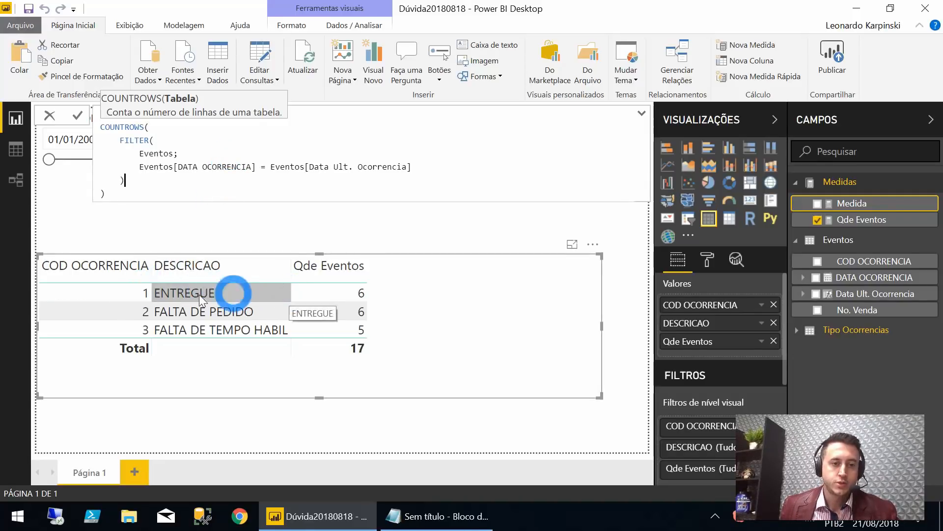
{"action": "left_click", "coordinate": [148, 164]}
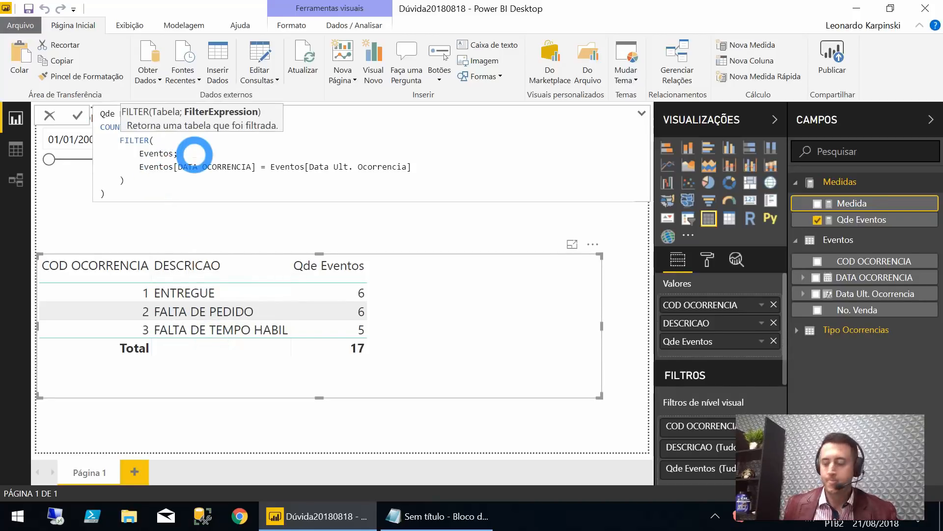
{"action": "key", "text": "Return"}
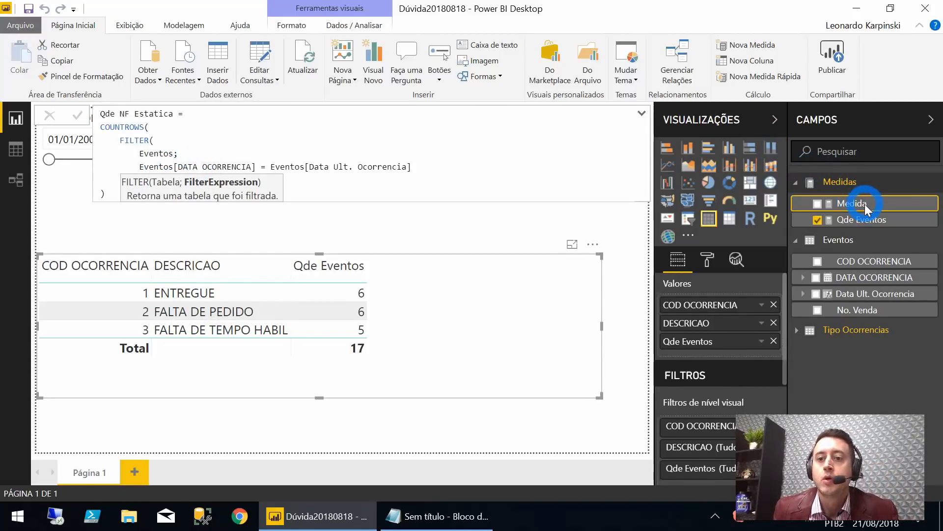
{"action": "left_click_drag", "start_coordinate": [874, 220], "coordinate": [490, 358]}
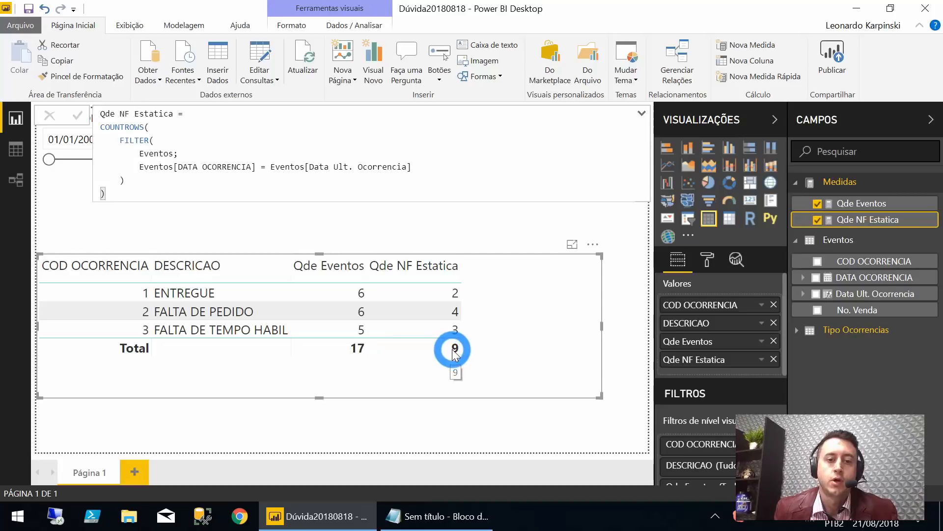
Examine the Qde NF Estatica values per occurrence type and compare them with the Data Ult. Ocorrencia column in the Eventos data.
{"action": "left_click", "coordinate": [454, 293]}
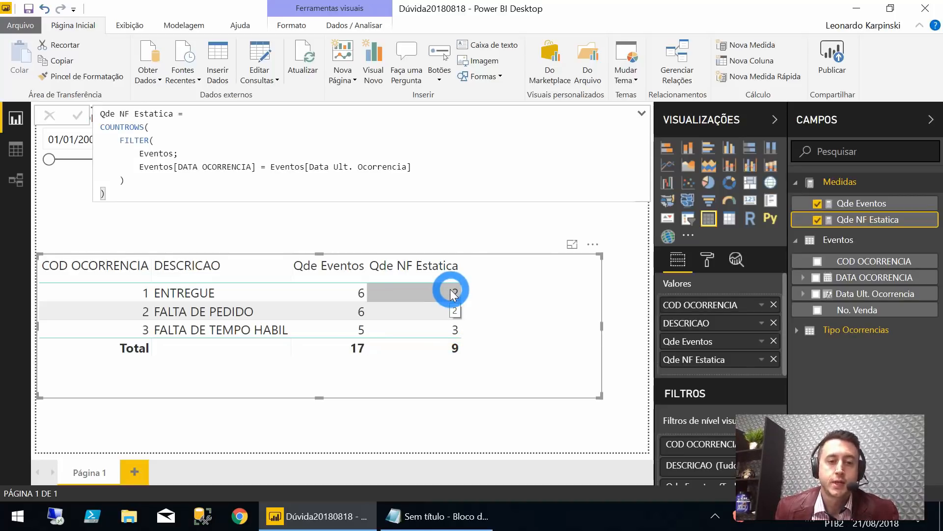
{"action": "left_click", "coordinate": [451, 291]}
{"action": "left_click", "coordinate": [451, 315]}
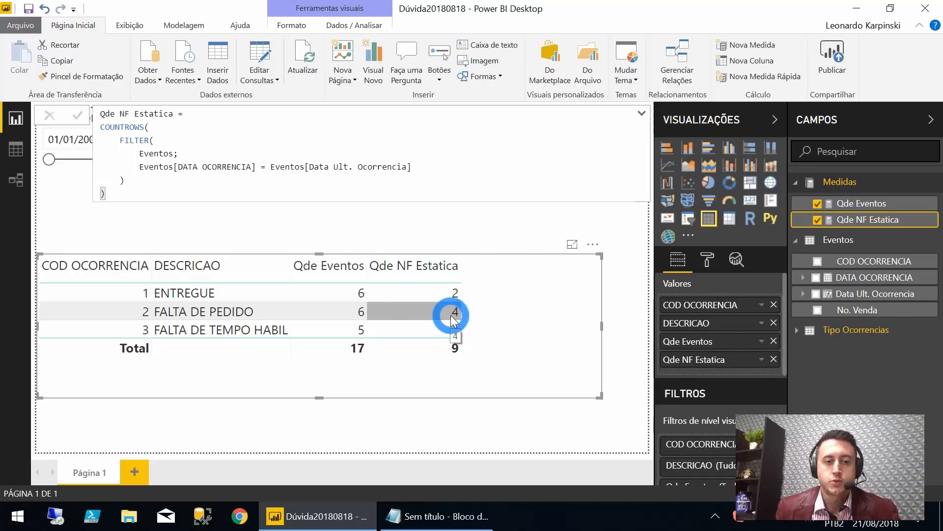
{"action": "left_click", "coordinate": [238, 312]}
{"action": "left_click", "coordinate": [238, 294]}
{"action": "left_click", "coordinate": [361, 312]}
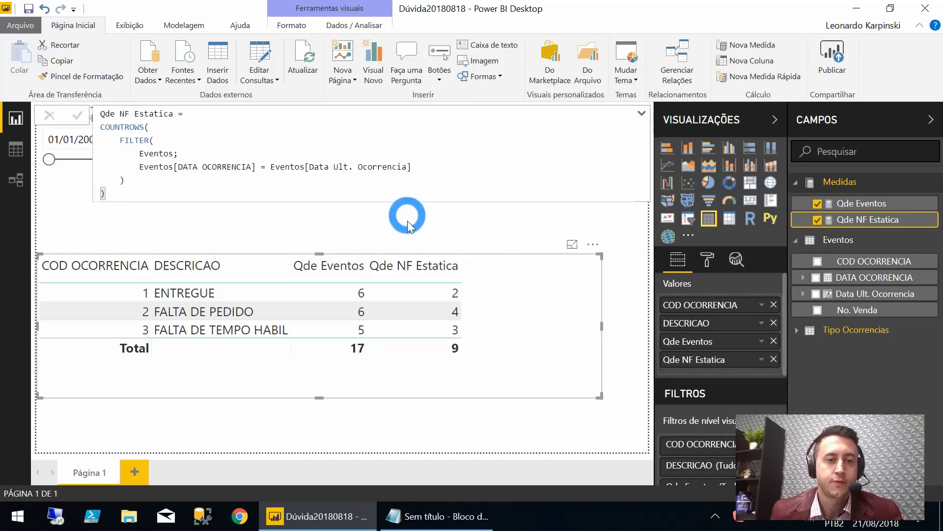
{"action": "left_click", "coordinate": [16, 149]}
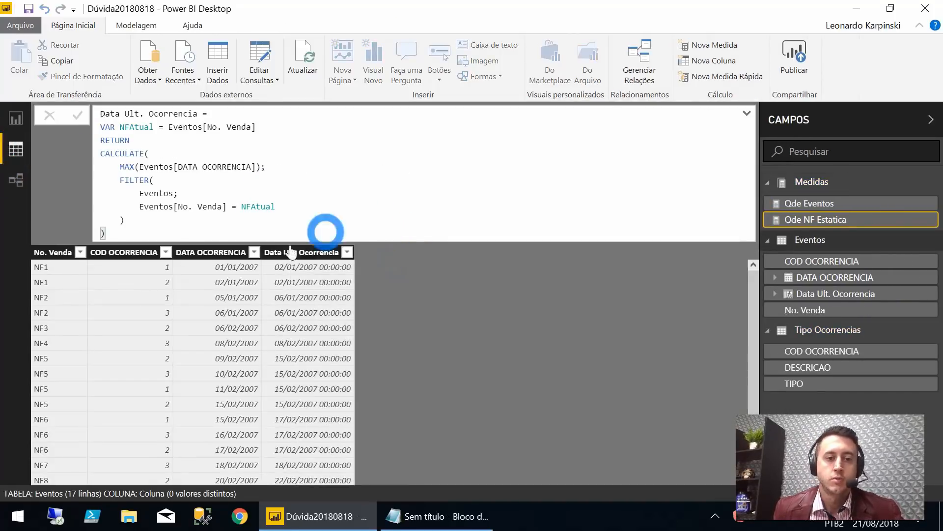
{"action": "left_click", "coordinate": [312, 253]}
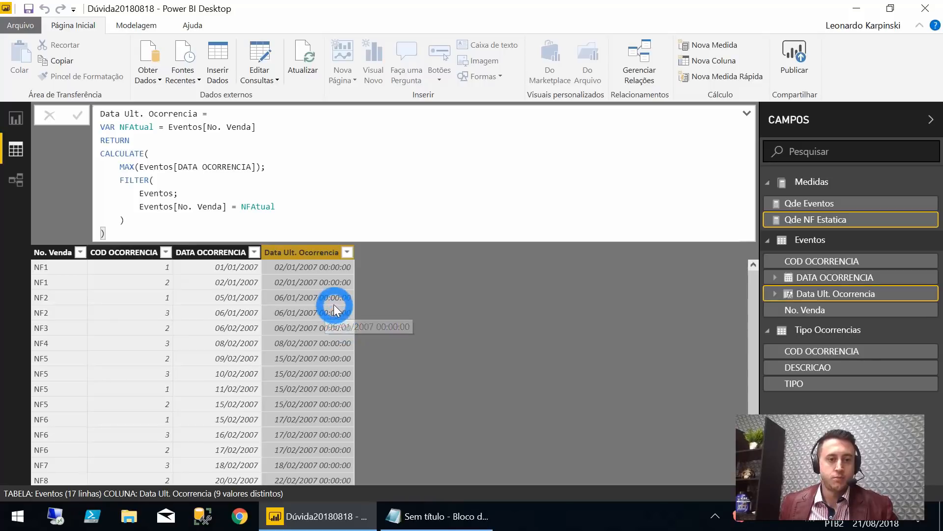
Narrow the report's DATA OCORRENCIA slicer to 25/01/2007–15/02/2007 to check the table's counts, and clear the slicer selection.
{"action": "left_click", "coordinate": [21, 116]}
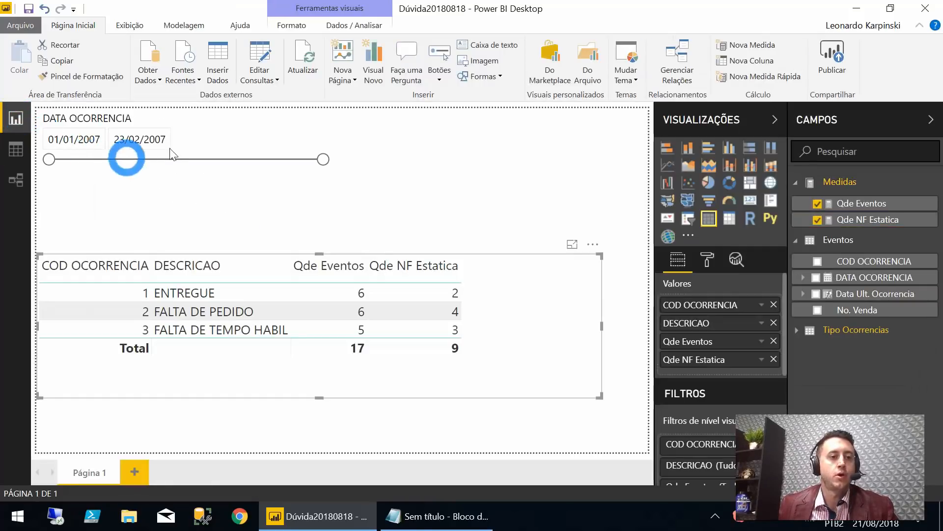
{"action": "left_click", "coordinate": [235, 143]}
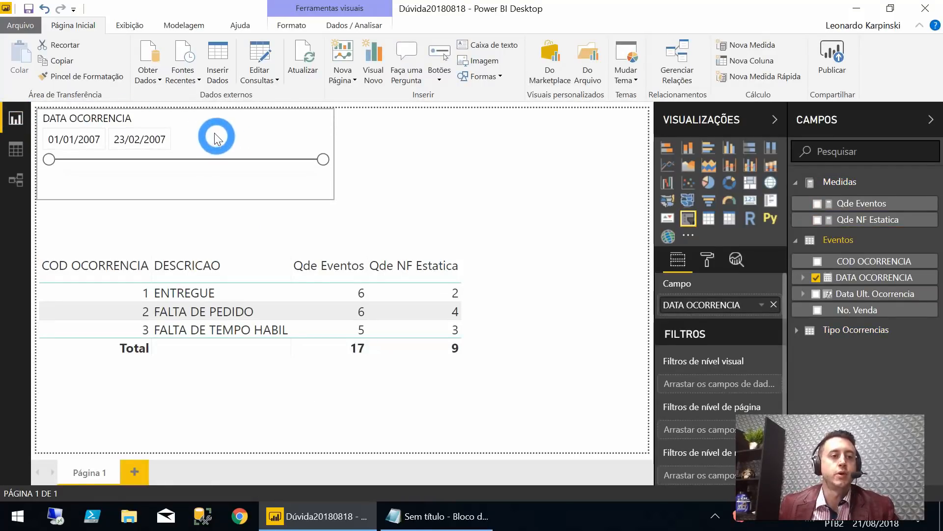
{"action": "left_click_drag", "start_coordinate": [48, 159], "coordinate": [172, 169]}
{"action": "left_click_drag", "start_coordinate": [322, 159], "coordinate": [284, 159]}
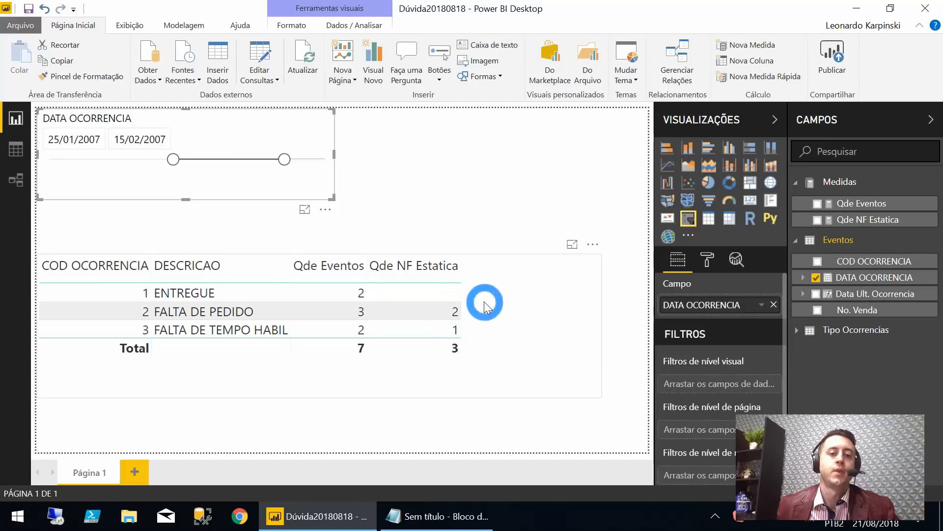
{"action": "left_click", "coordinate": [315, 118]}
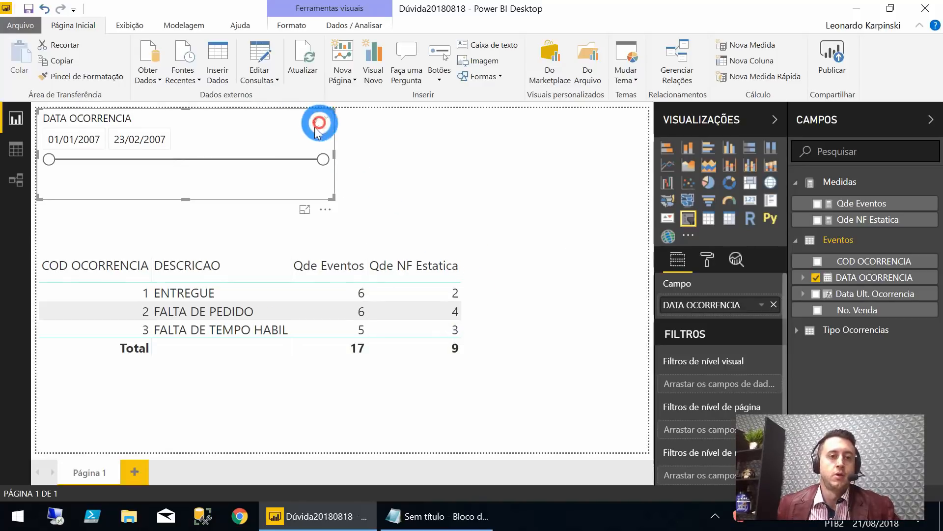
{"action": "left_click", "coordinate": [471, 147]}
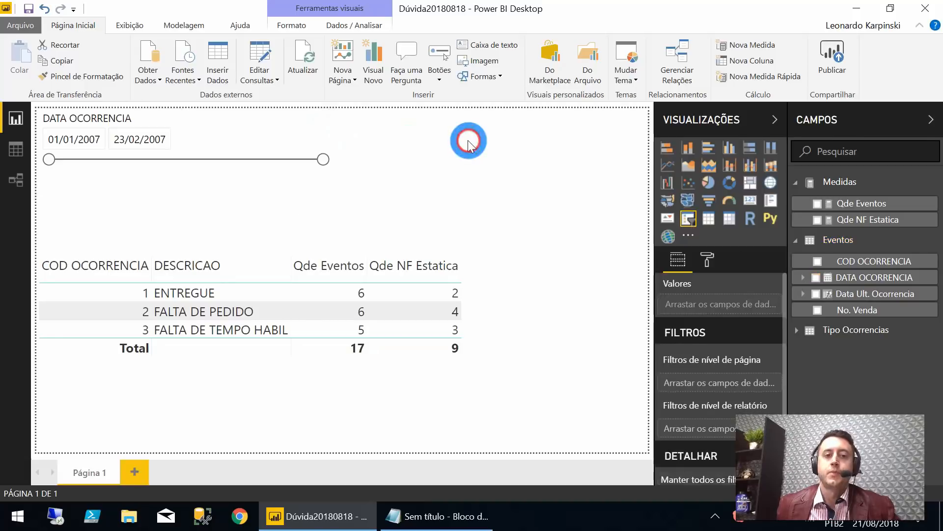
Create a new measure named Qde NF Dinâmica in the Medidas table, with its expression starting on a new line.
{"action": "right_click", "coordinate": [840, 183]}
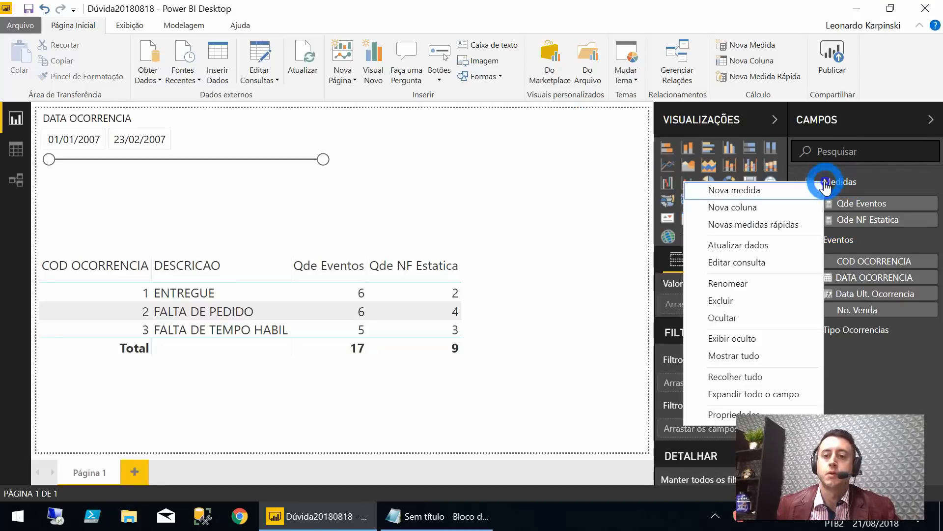
{"action": "left_click", "coordinate": [749, 191]}
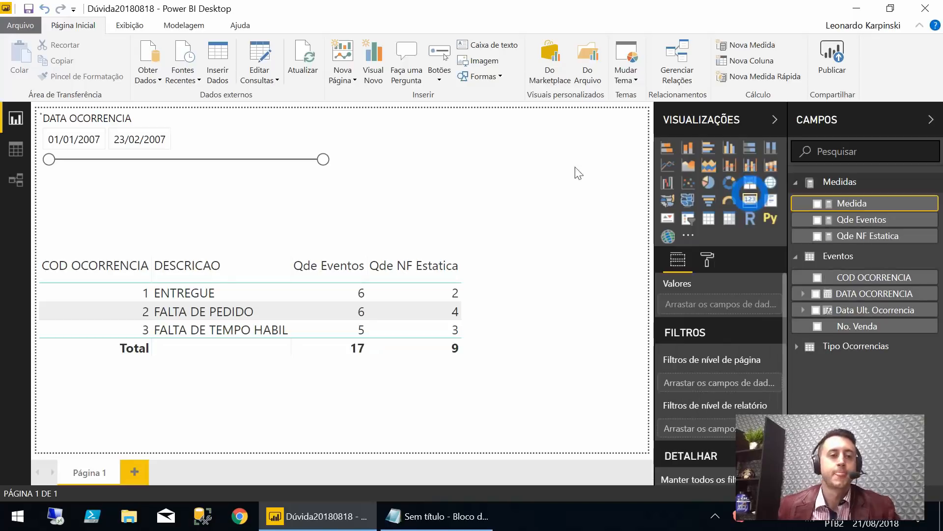
{"action": "left_click", "coordinate": [438, 167]}
{"action": "type", "text": "Qde NF "}
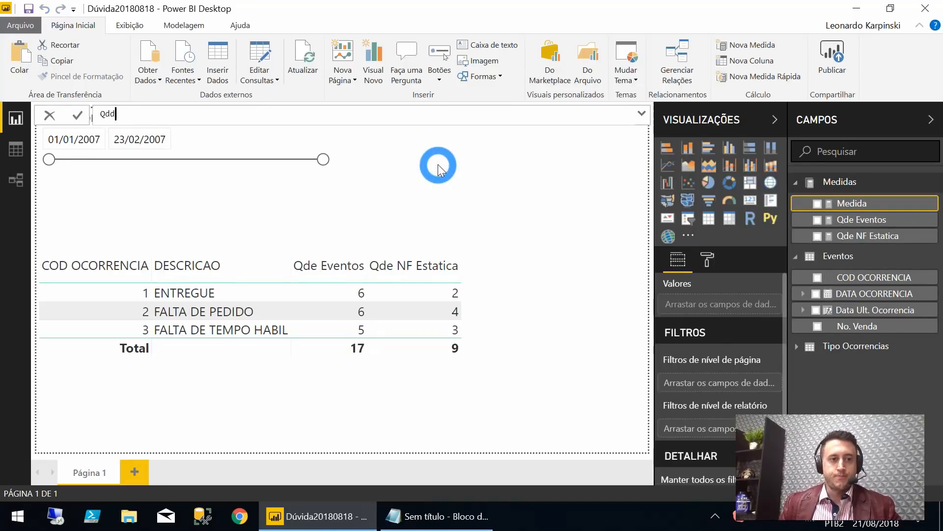
{"action": "type", "text": "Din"}
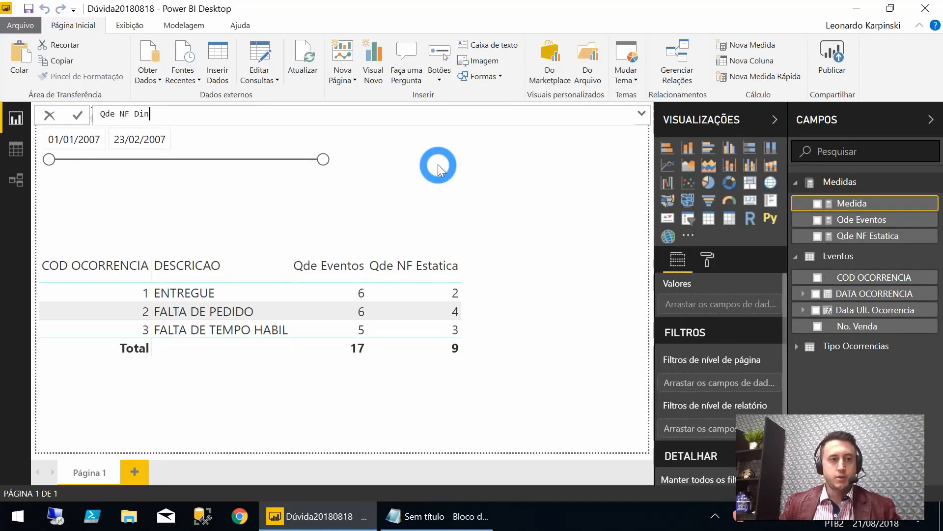
{"action": "type", "text": "âmica ="}
{"action": "key", "text": "shift+Return"}
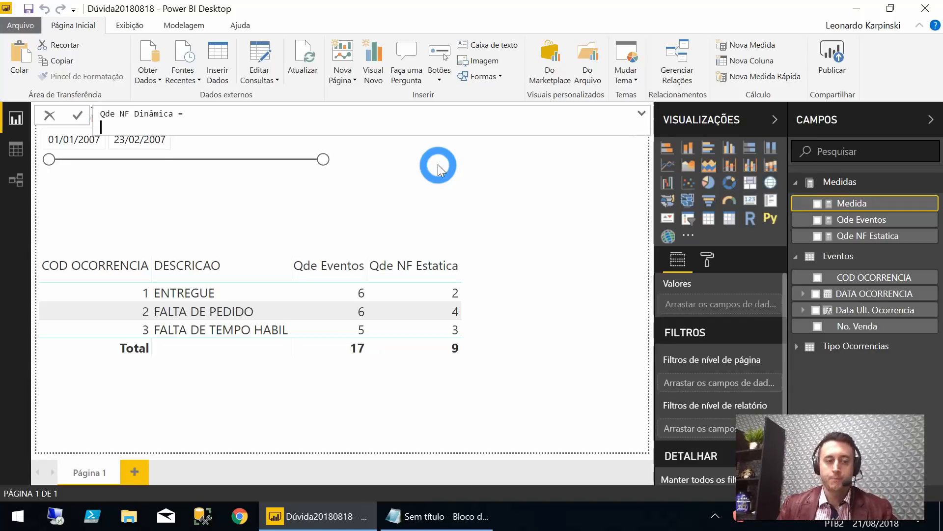
Start the measure's expression with ADDCOLUMNS over VALUES(Eventos[No. Venda]).
{"action": "type", "text": "ADDCOLUMNS("}
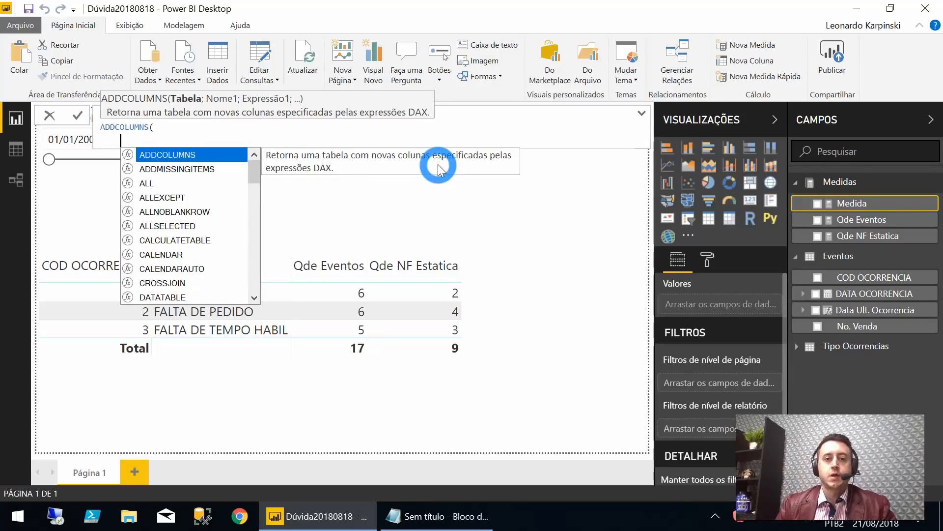
{"action": "key", "text": "shift+Return"}
{"action": "type", "text": "VALUES("}
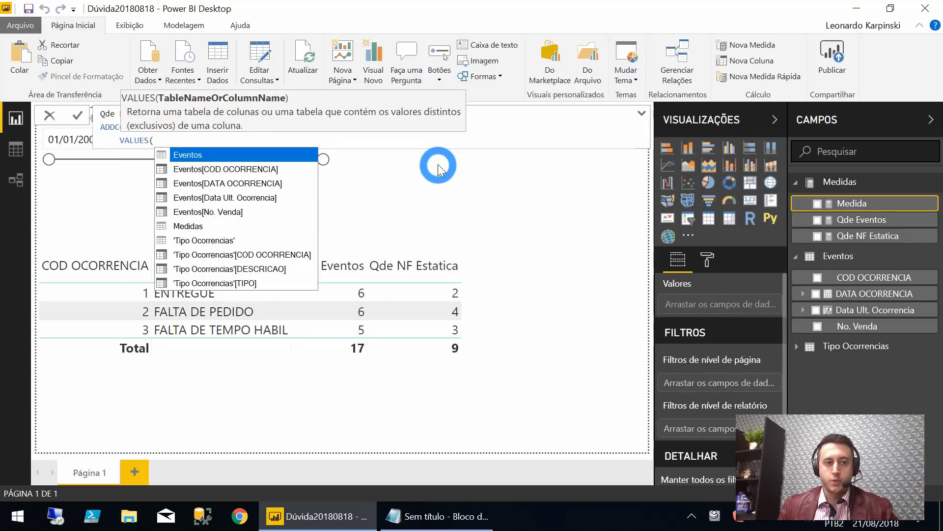
{"action": "type", "text": "No."}
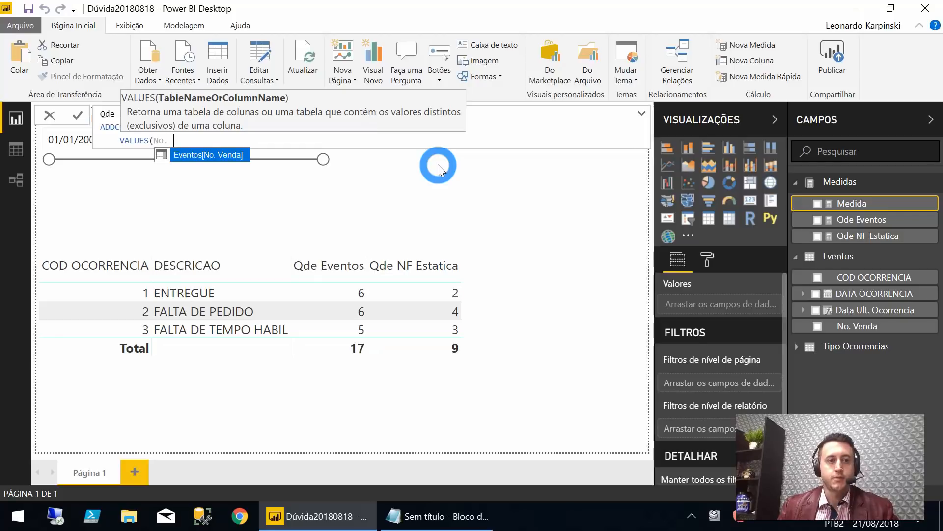
{"action": "key", "text": "Tab"}
{"action": "type", "text": ");"}
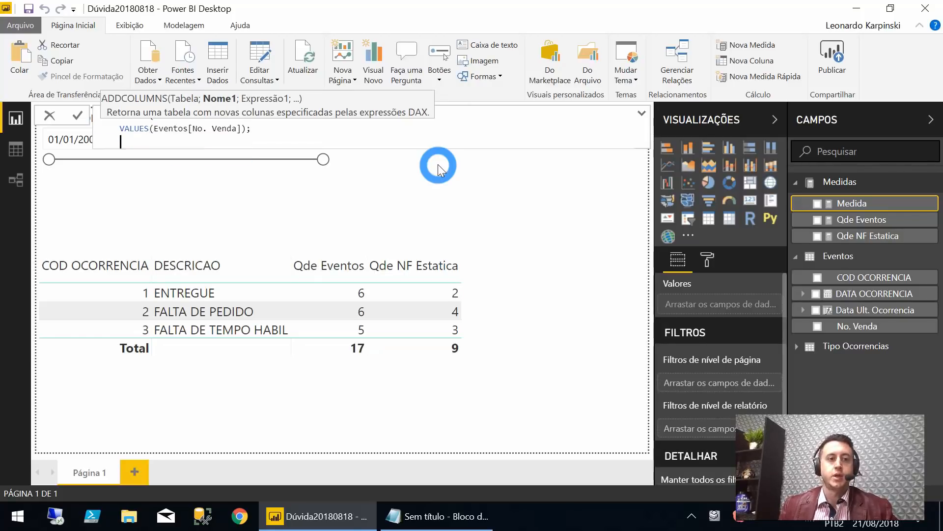
{"action": "key", "text": "shift+Return"}
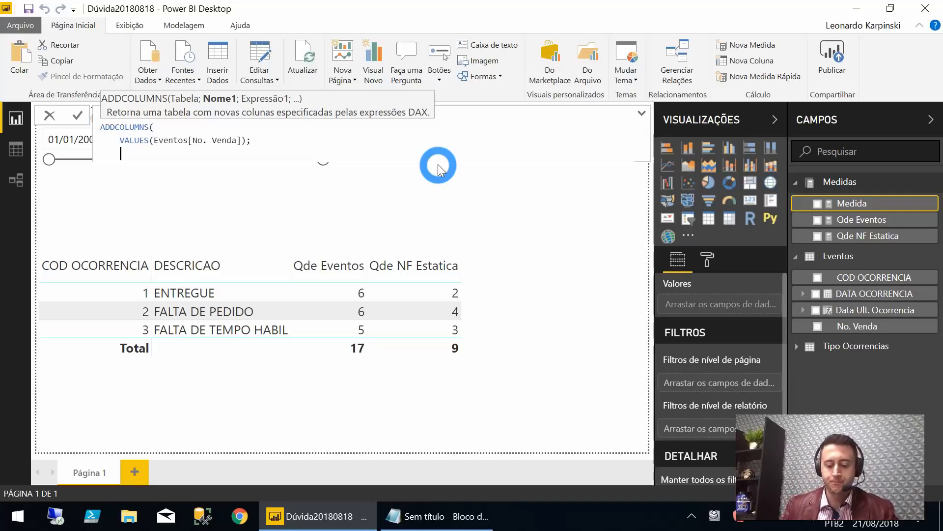
Name the added column "UltOcorr" in the ADDCOLUMNS function.
{"action": "type", "text": "\""}
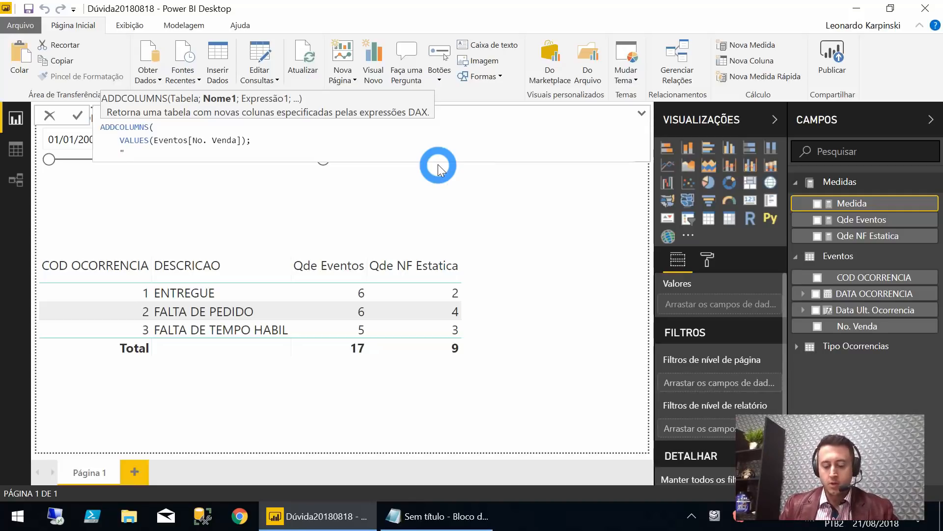
{"action": "type", "text": "UltOcor"}
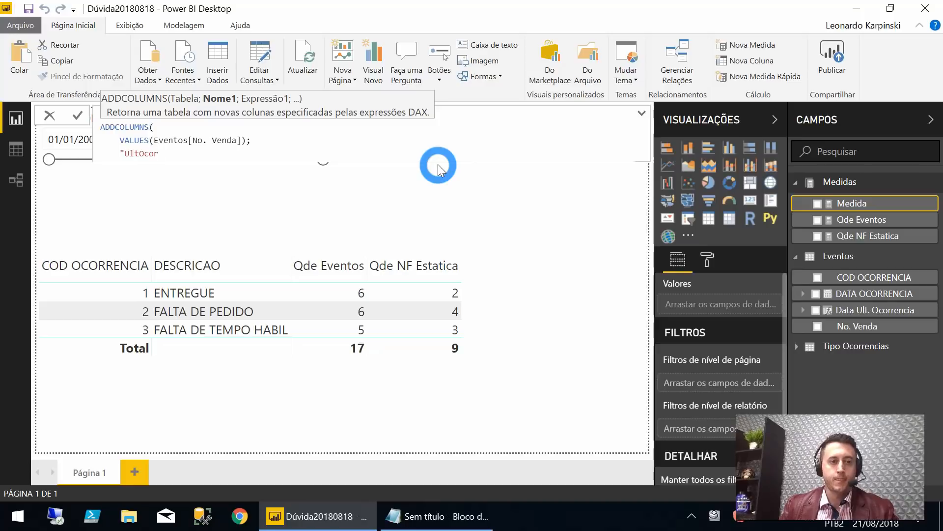
{"action": "type", "text": "r\";"}
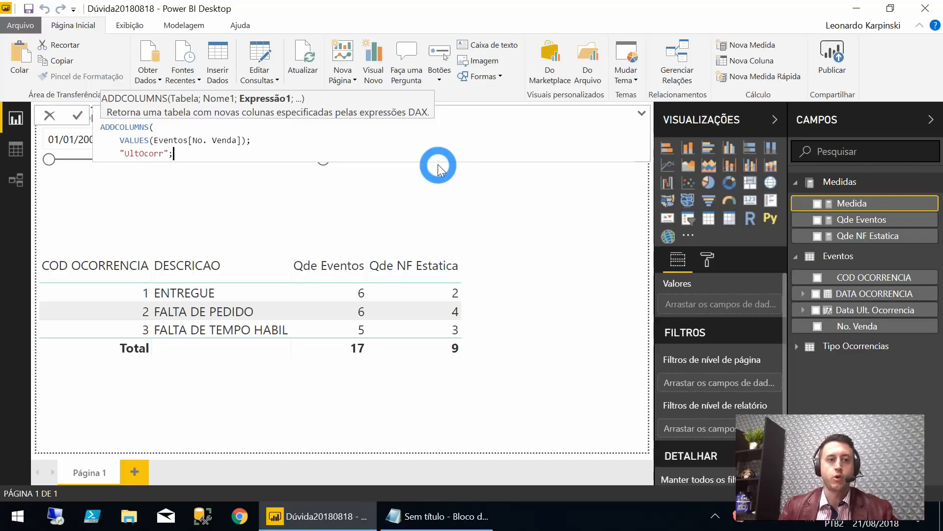
{"action": "key", "text": "shift+Return"}
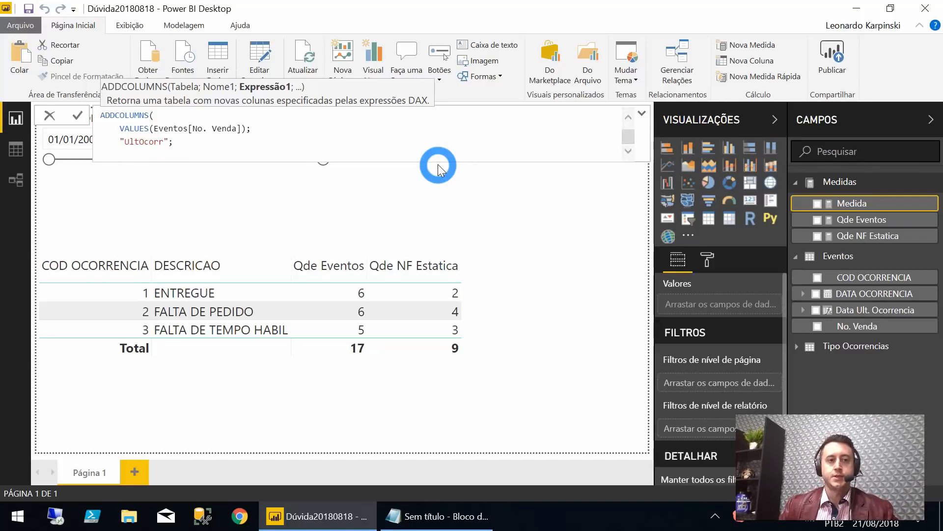
Define the UltOcorr column with CALCULATE, using SELECTEDVALUE(Eventos[COD OCORRENCIA]) as its expression.
{"action": "type", "text": "CALCULATE("}
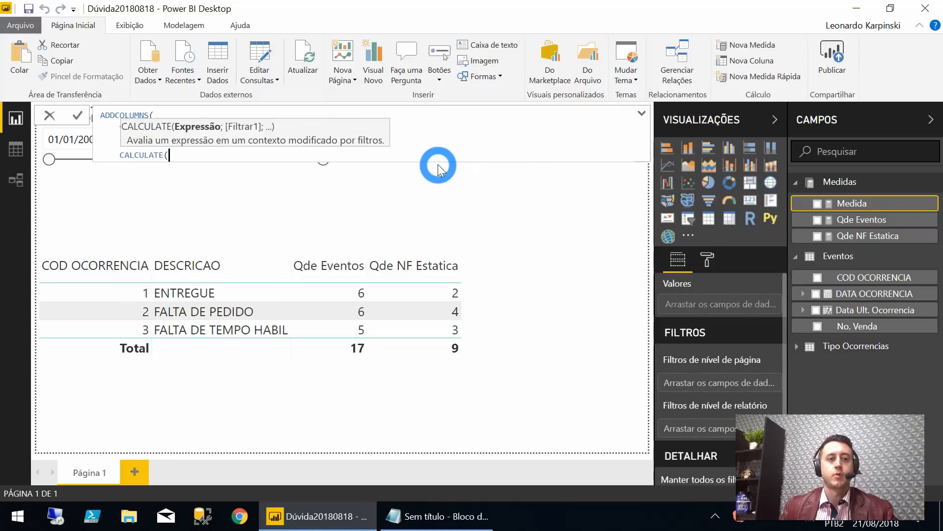
{"action": "key", "text": "shift+Return"}
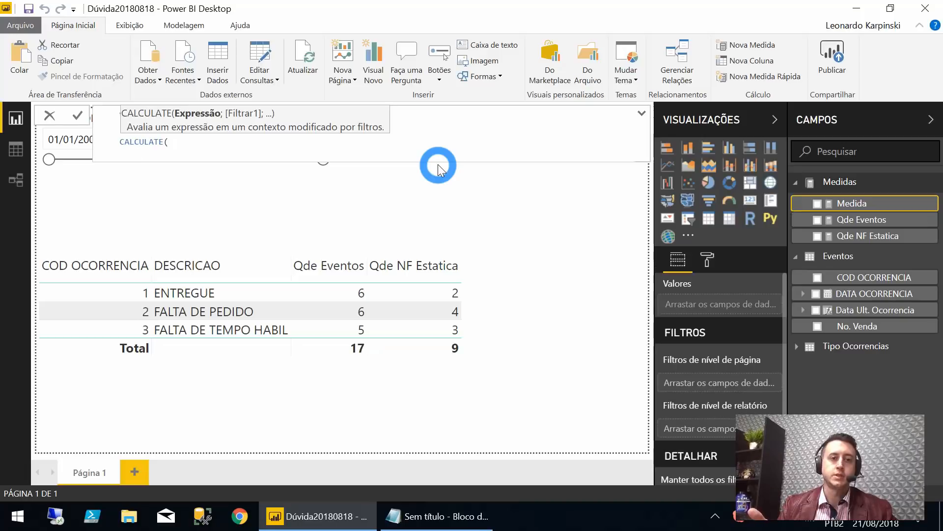
{"action": "type", "text": "SELE"}
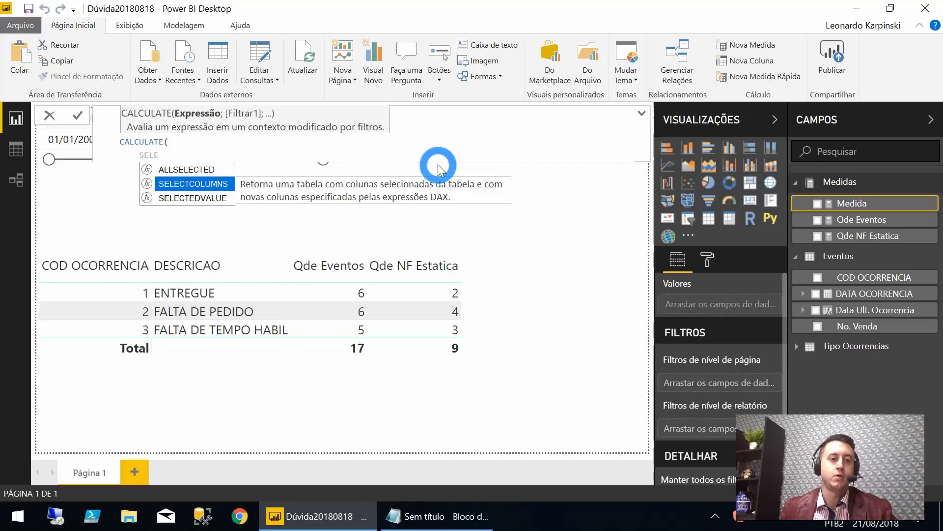
{"action": "key", "text": "Down"}
{"action": "key", "text": "Tab"}
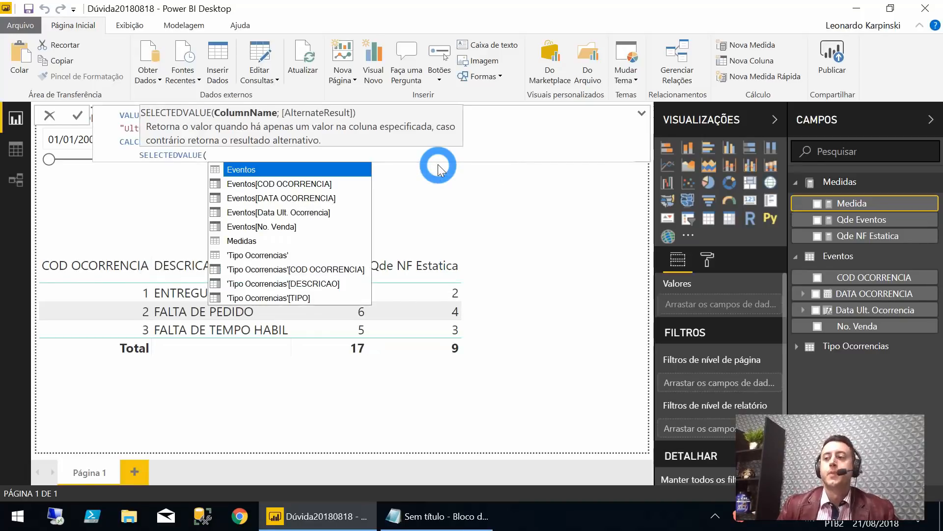
{"action": "type", "text": "cod"}
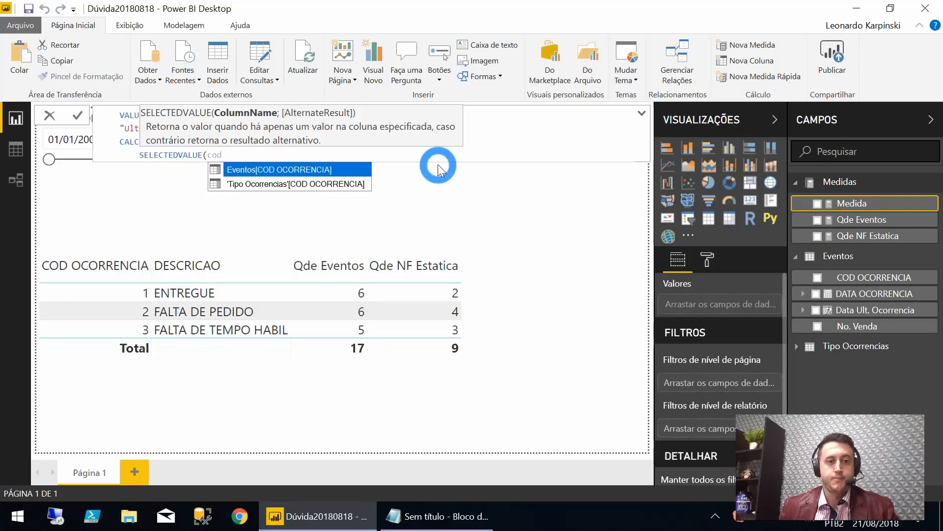
{"action": "key", "text": "Tab"}
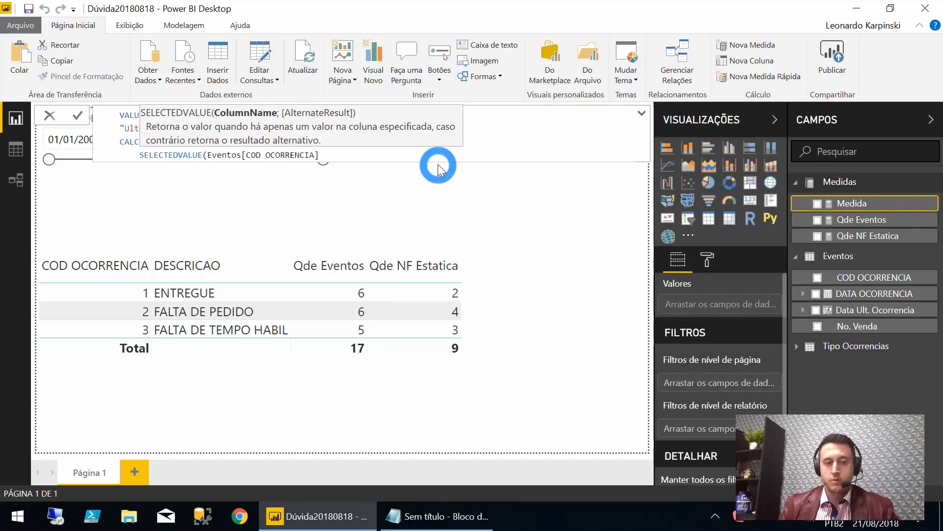
{"action": "type", "text": ")"}
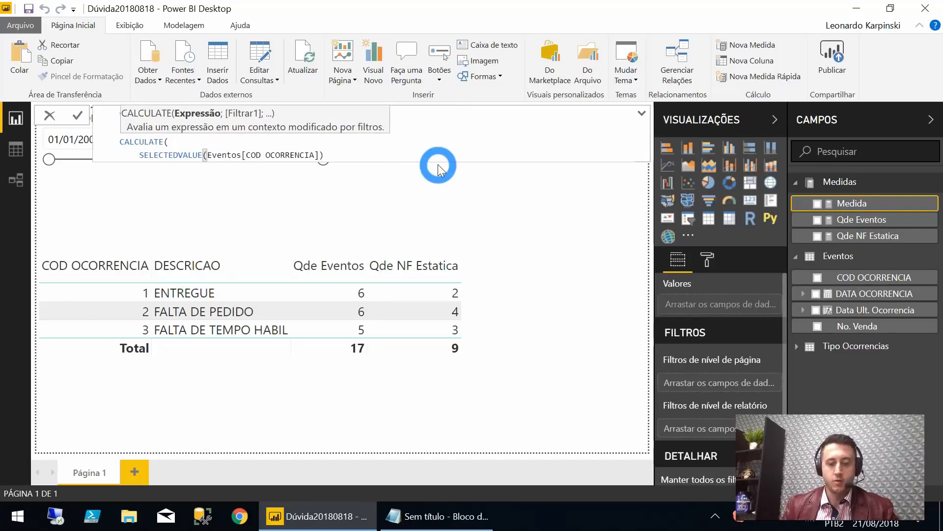
{"action": "type", "text": ";"}
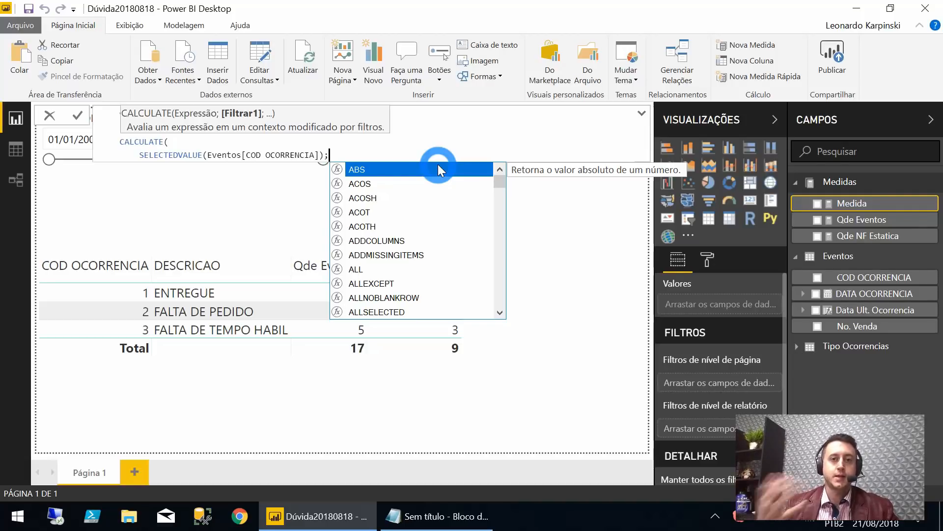
Add LASTDATE(Eventos[DATA OCORRENCIA]) as the CALCULATE filter and close both CALCULATE and ADDCOLUMNS on separate lines.
{"action": "key", "text": "Return"}
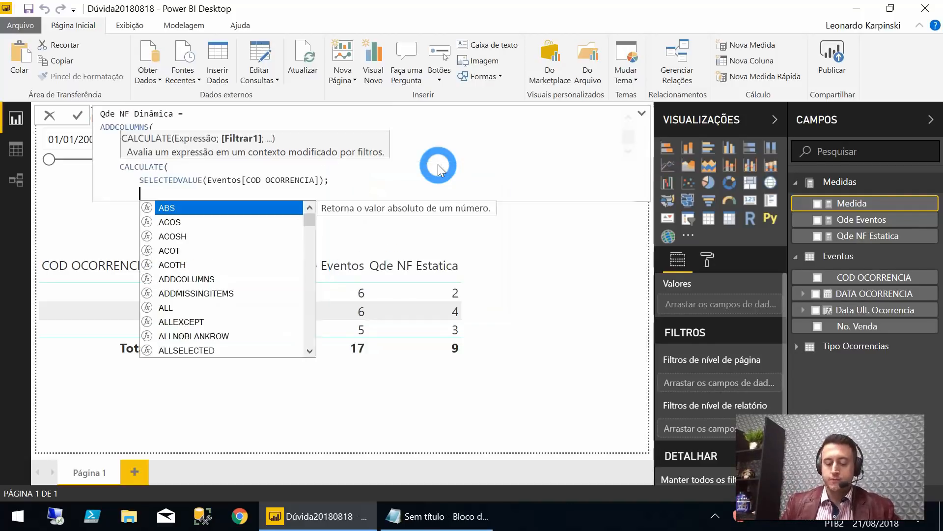
{"action": "type", "text": "LAS"}
{"action": "key", "text": "Tab"}
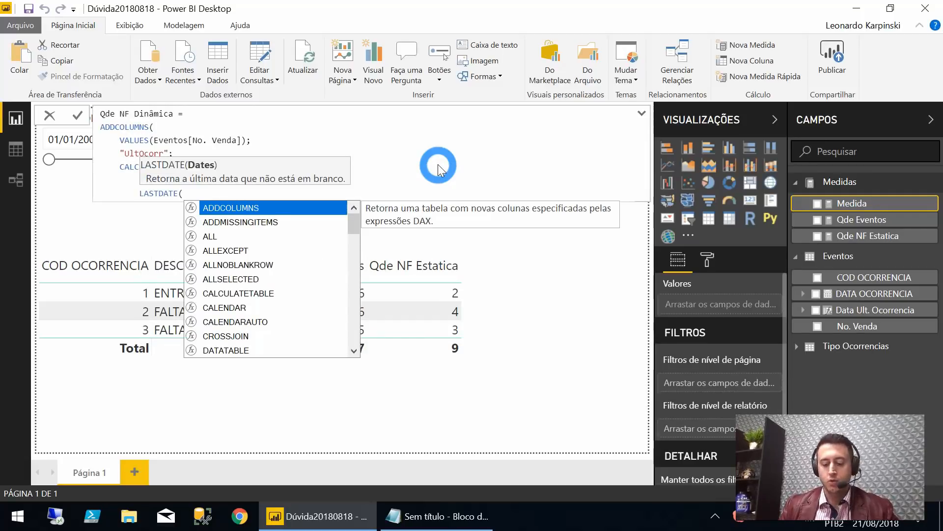
{"action": "type", "text": "data"}
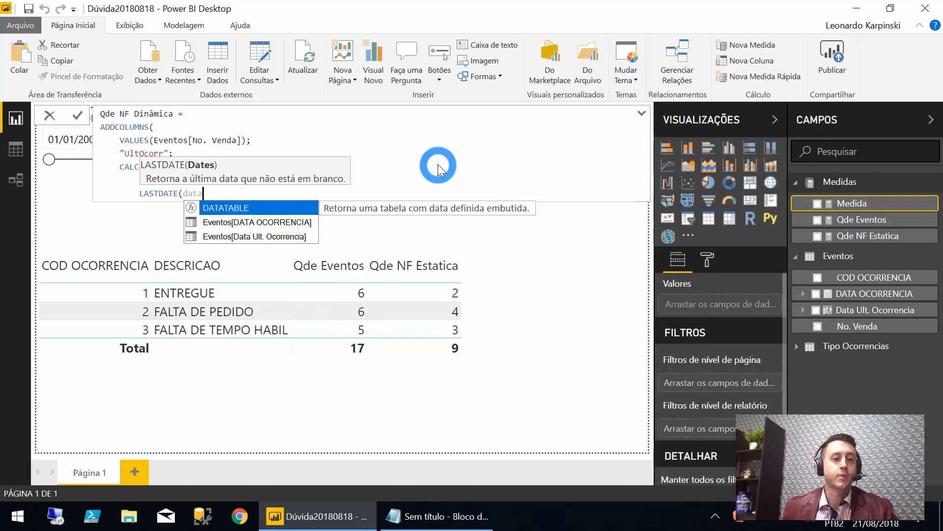
{"action": "key", "text": "Down"}
{"action": "key", "text": "Tab"}
{"action": "type", "text": ")"}
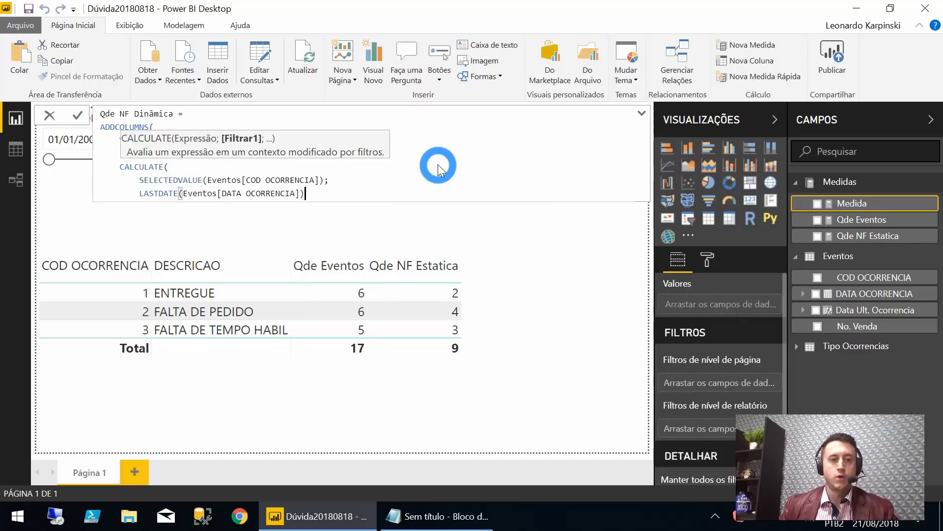
{"action": "key", "text": "shift+Return"}
{"action": "type", "text": ")"}
{"action": "key", "text": "shift+Return"}
{"action": "type", "text": ")"}
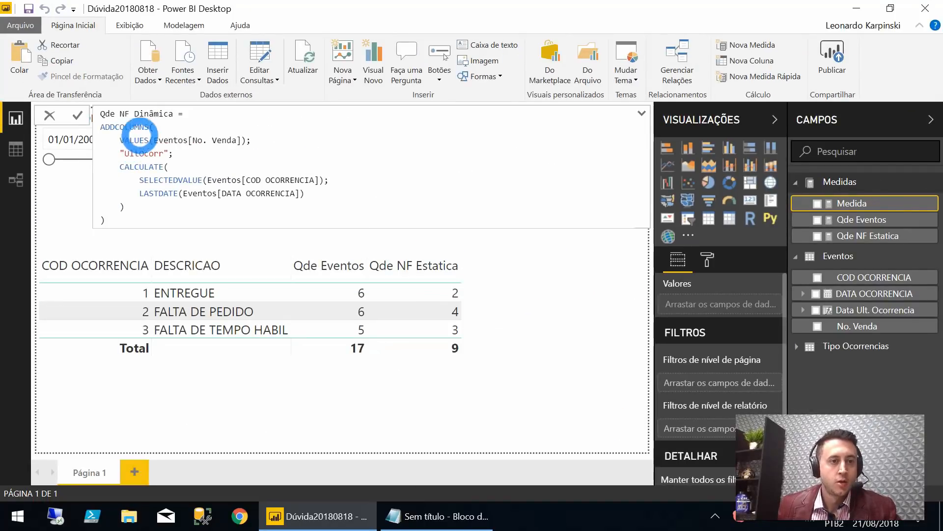
Insert an opening COUNTROWS function on a new line above ADDCOLUMNS in the Qde NF Dinâmica formula.
{"action": "left_click", "coordinate": [378, 37]}
{"action": "key", "text": "shift+Return"}
{"action": "type", "text": "COUNTROWS("}
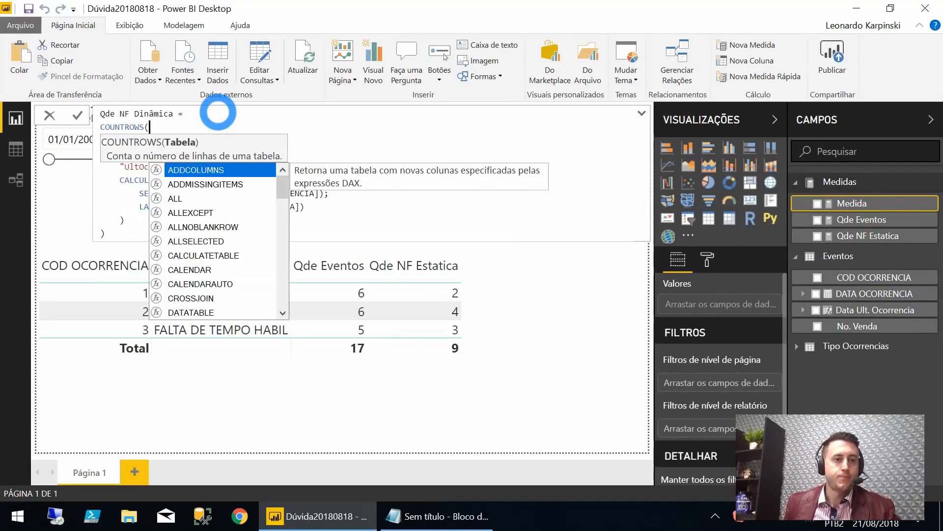
Indent the whole ADDCOLUMNS block one level beneath COUNTROWS.
{"action": "key", "text": "Escape"}
{"action": "key", "text": "Down"}
{"action": "key", "text": "Home"}
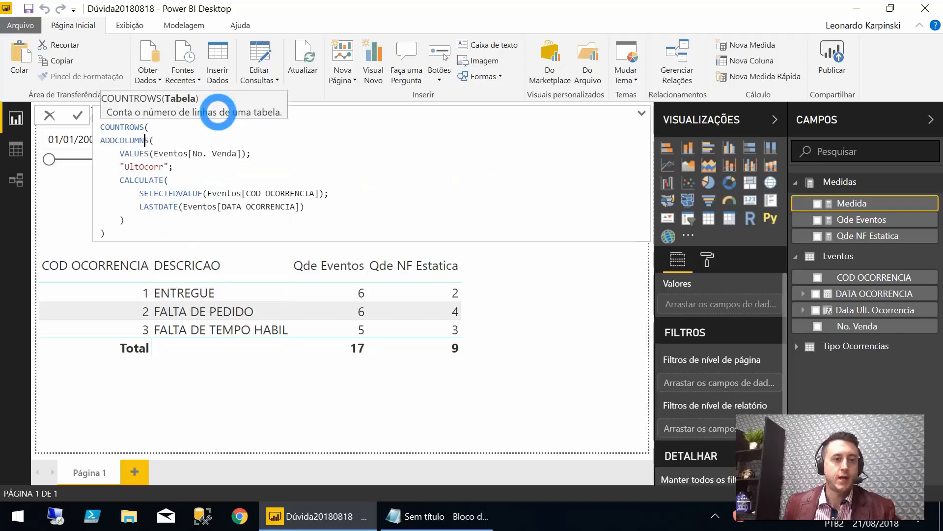
{"action": "key", "text": "shift+Down"}
{"action": "key", "text": "shift+Down"}
{"action": "key", "text": "shift+Down"}
{"action": "key", "text": "shift+Down"}
{"action": "key", "text": "shift+Down"}
{"action": "key", "text": "shift+Down"}
{"action": "key", "text": "shift+Down"}
{"action": "key", "text": "shift+Down"}
{"action": "key", "text": "Tab"}
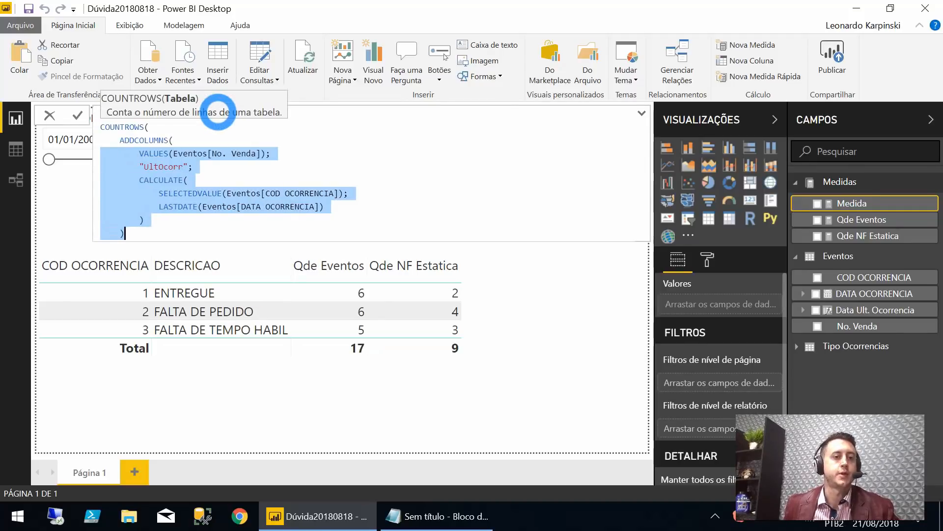
Close COUNTROWS on its own line to finish the measure, and add Qde NF Dinâmica to the occurrence table visual.
{"action": "key", "text": "End"}
{"action": "key", "text": "shift+Return"}
{"action": "type", "text": ")"}
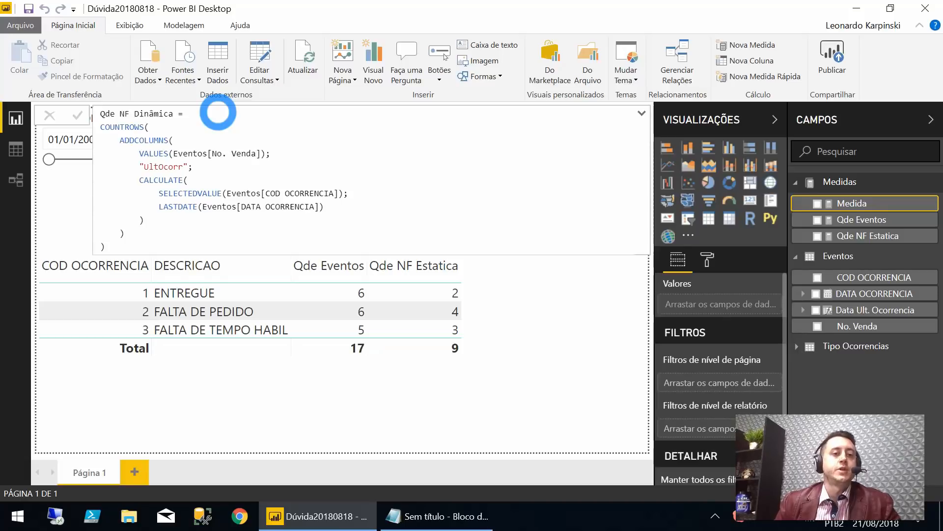
{"action": "key", "text": "Return"}
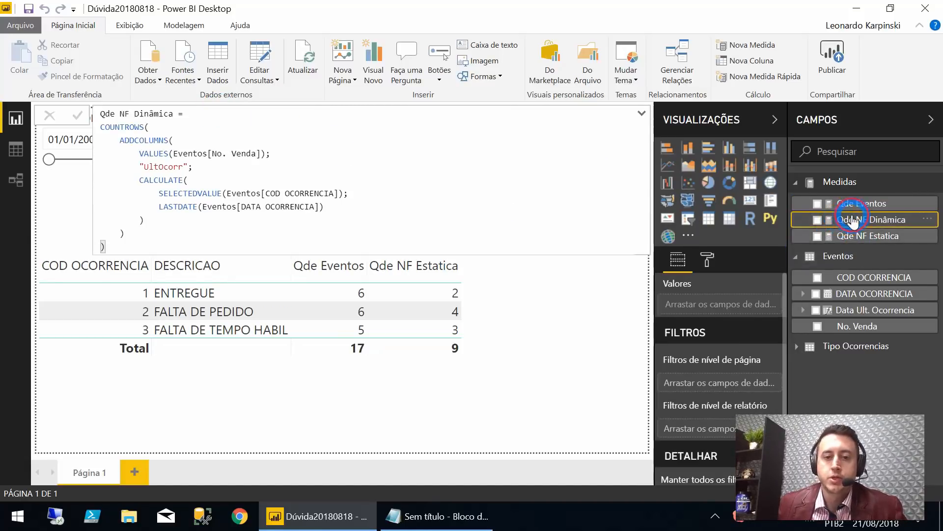
{"action": "left_click_drag", "start_coordinate": [843, 220], "coordinate": [532, 320]}
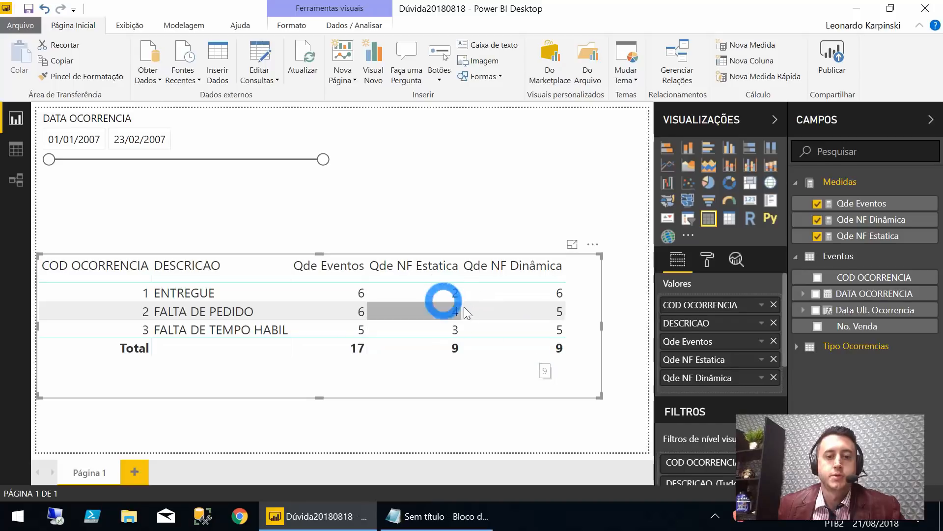
Wrap the existing SELECTEDVALUE and LASTDATE arguments of Qde NF Dinâmica in a nested, indented CALCULATE inside the outer one.
{"action": "left_click", "coordinate": [850, 225]}
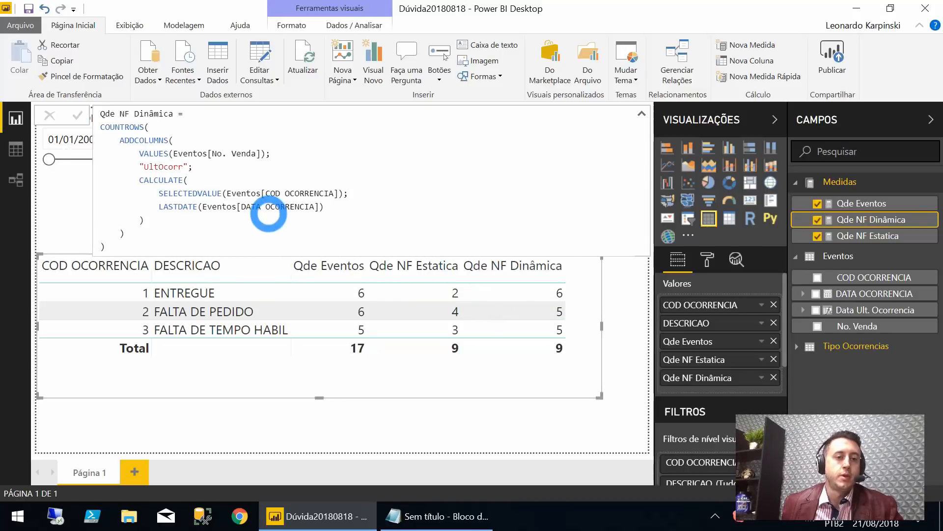
{"action": "left_click", "coordinate": [168, 180]}
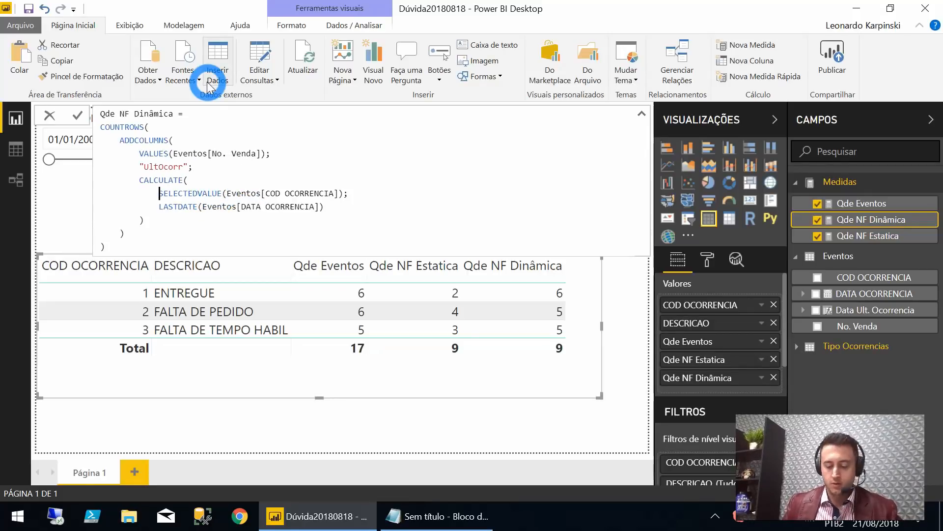
{"action": "type", "text": "CALCULATE("}
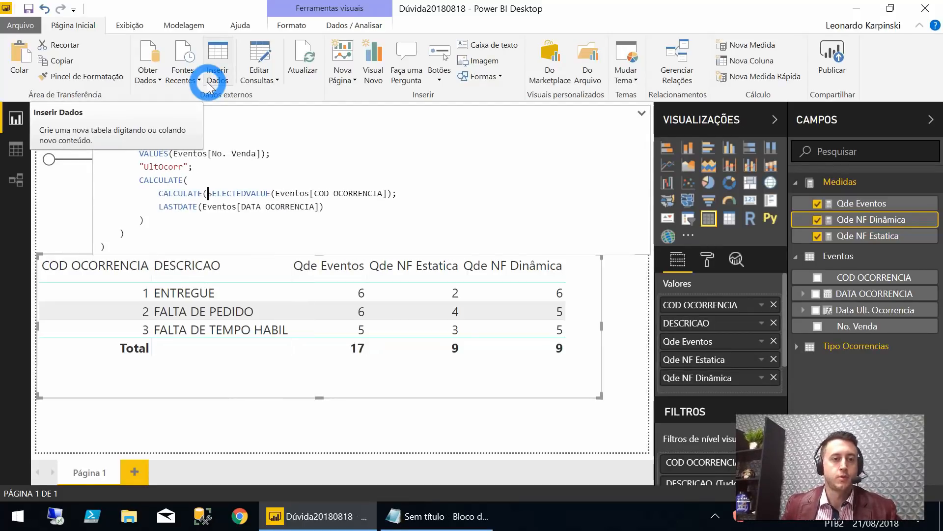
{"action": "key", "text": "shift+Return"}
{"action": "key", "text": "Down"}
{"action": "key", "text": "Home"}
{"action": "key", "text": "Tab"}
{"action": "key", "text": "End"}
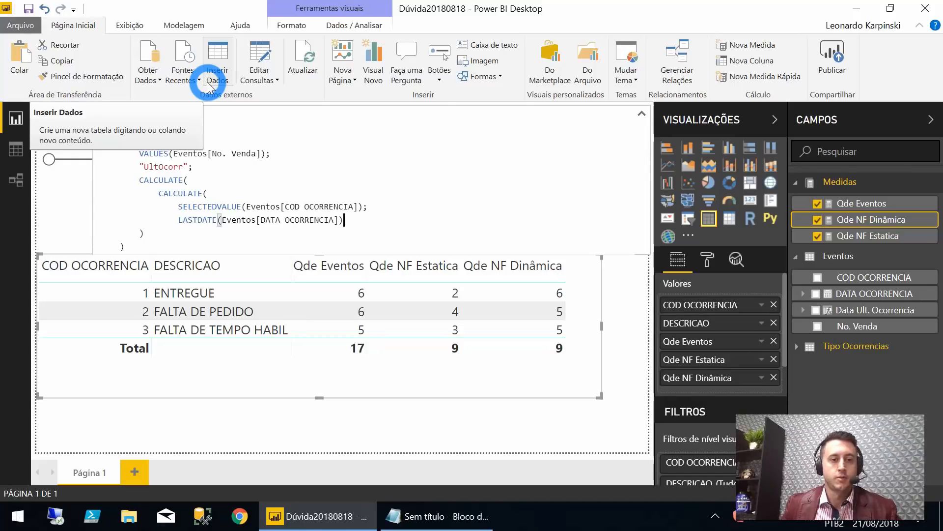
{"action": "key", "text": "Down"}
{"action": "key", "text": "Home"}
{"action": "key", "text": "Tab"}
{"action": "key", "text": "End"}
Add ALL('Tipo Ocorrencias') as the outer CALCULATE's filter on a new line and commit the measure.
{"action": "type", "text": ";"}
{"action": "key", "text": "shift+Return"}
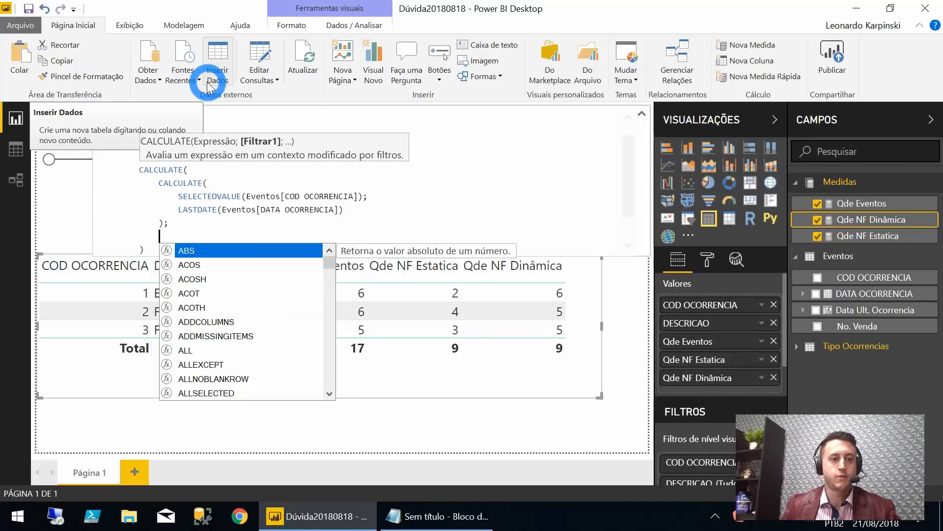
{"action": "type", "text": "ALL("}
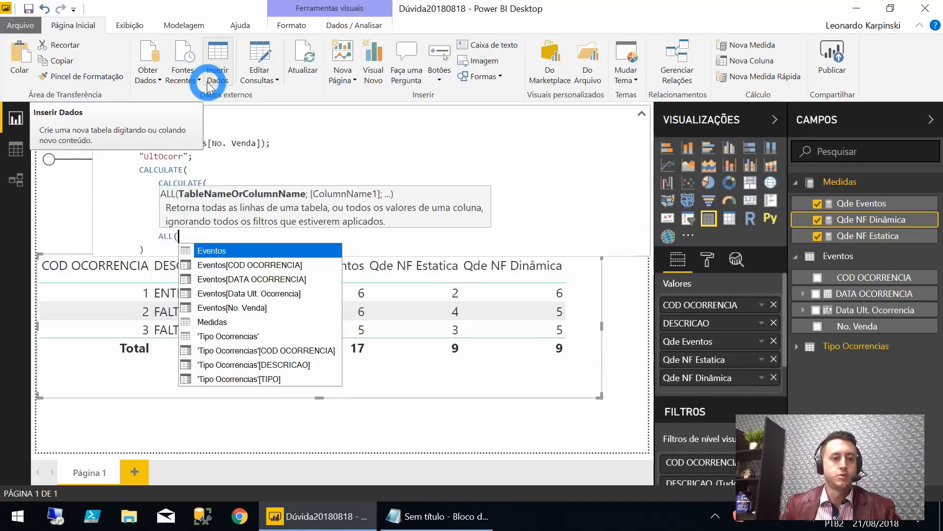
{"action": "type", "text": "'Tipo Ocorrencias'"}
{"action": "key", "text": "Tab"}
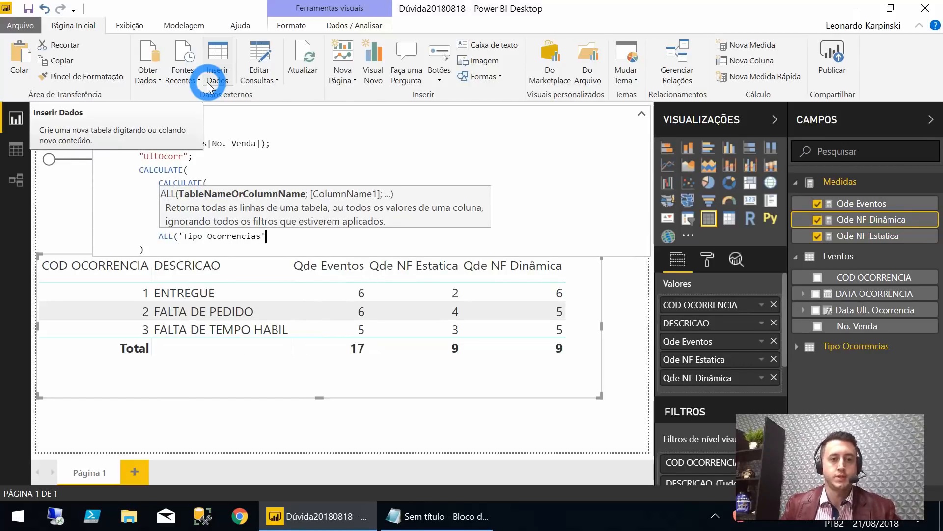
{"action": "type", "text": ")"}
{"action": "key", "text": "Left"}
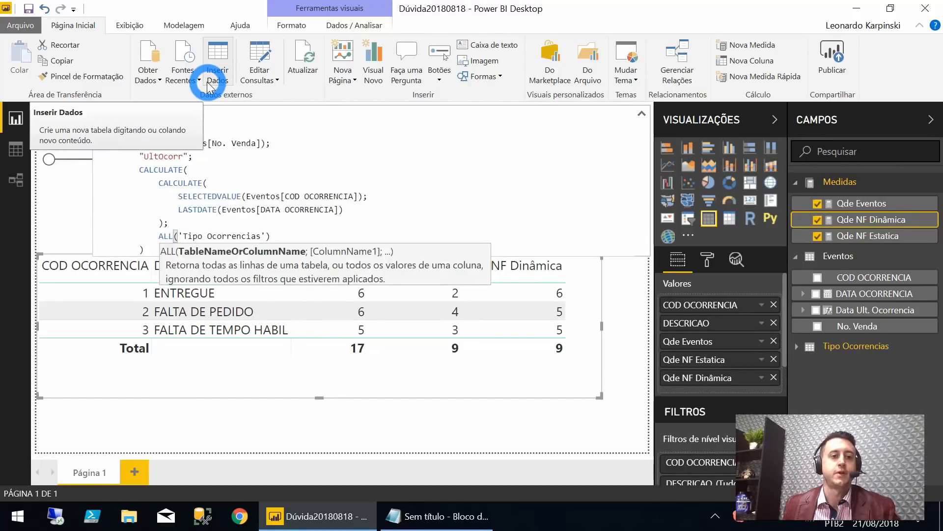
{"action": "key", "text": "Return"}
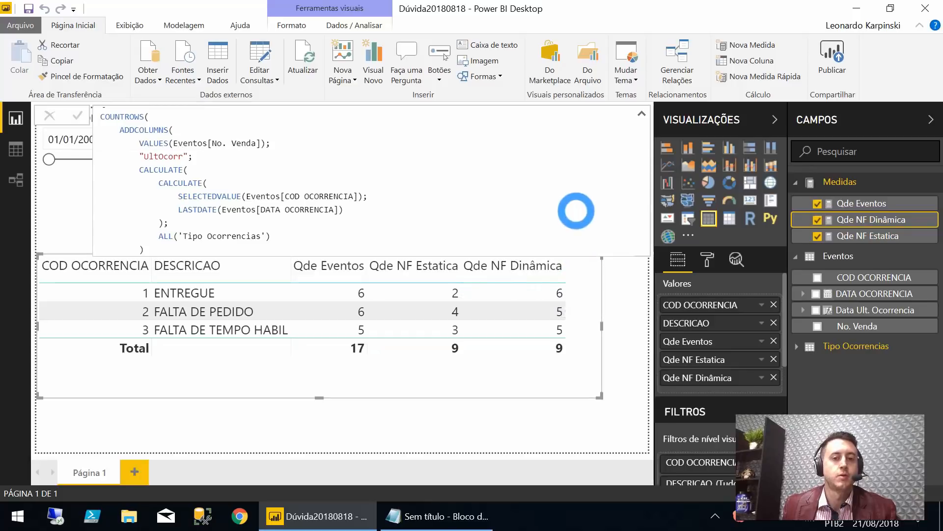
Review the whole Qde NF Dinâmica formula, from COUNTROWS down to the closing parentheses.
{"action": "scroll", "coordinate": [368, 190], "scroll_direction": "down", "scroll_amount": 1}
{"action": "scroll", "coordinate": [399, 182], "scroll_direction": "up", "scroll_amount": 1}
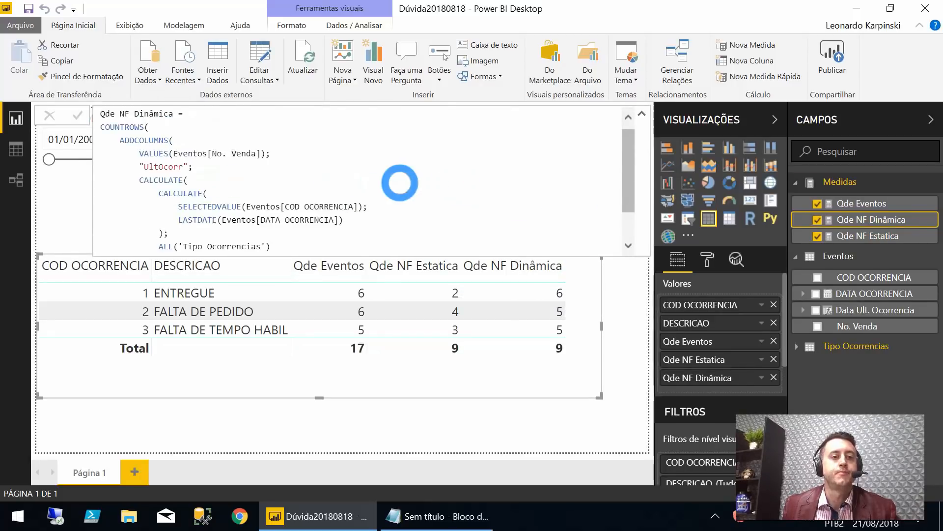
{"action": "scroll", "coordinate": [399, 183], "scroll_direction": "down", "scroll_amount": 1}
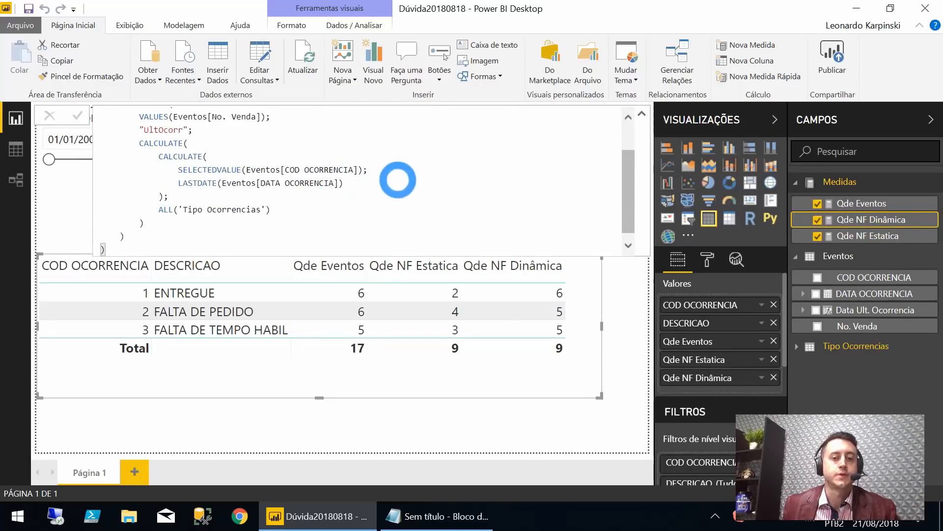
{"action": "scroll", "coordinate": [326, 173], "scroll_direction": "up", "scroll_amount": 1}
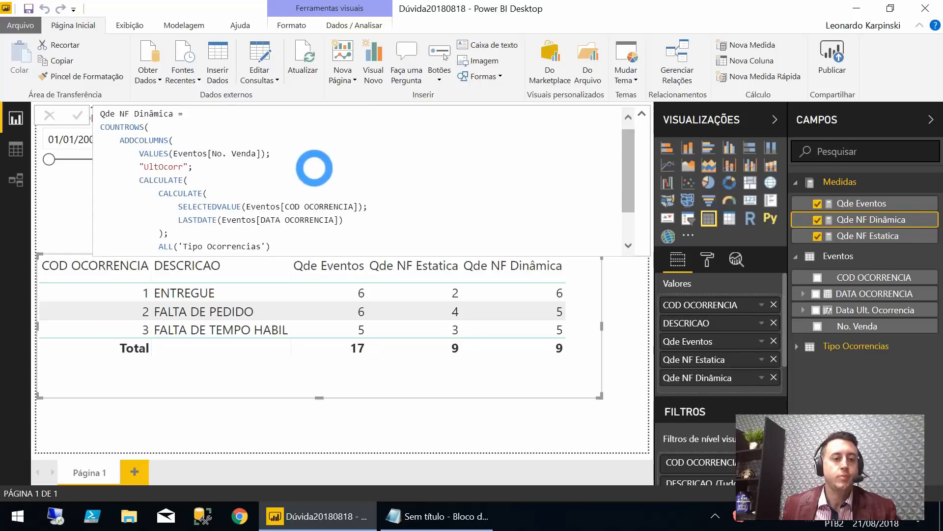
{"action": "scroll", "coordinate": [312, 167], "scroll_direction": "down", "scroll_amount": 1}
{"action": "scroll", "coordinate": [300, 165], "scroll_direction": "up", "scroll_amount": 1}
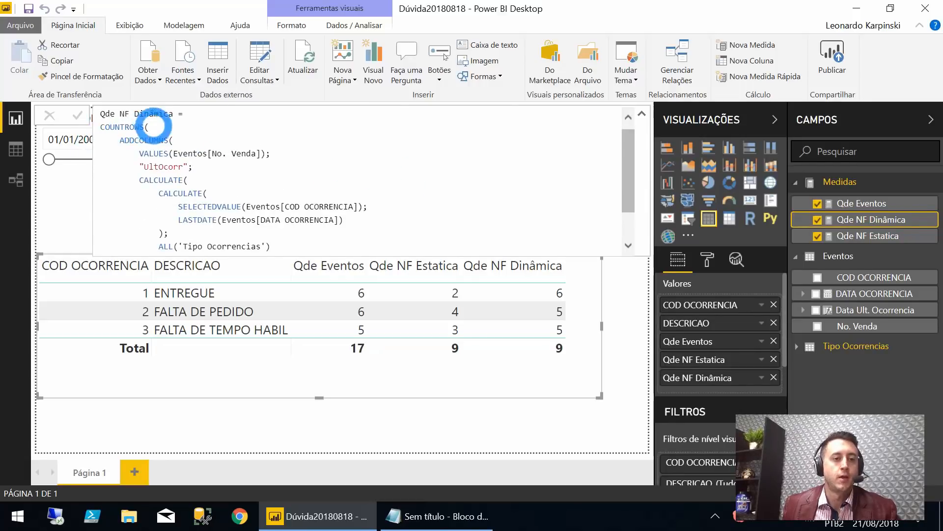
{"action": "scroll", "coordinate": [361, 193], "scroll_direction": "down", "scroll_amount": 1}
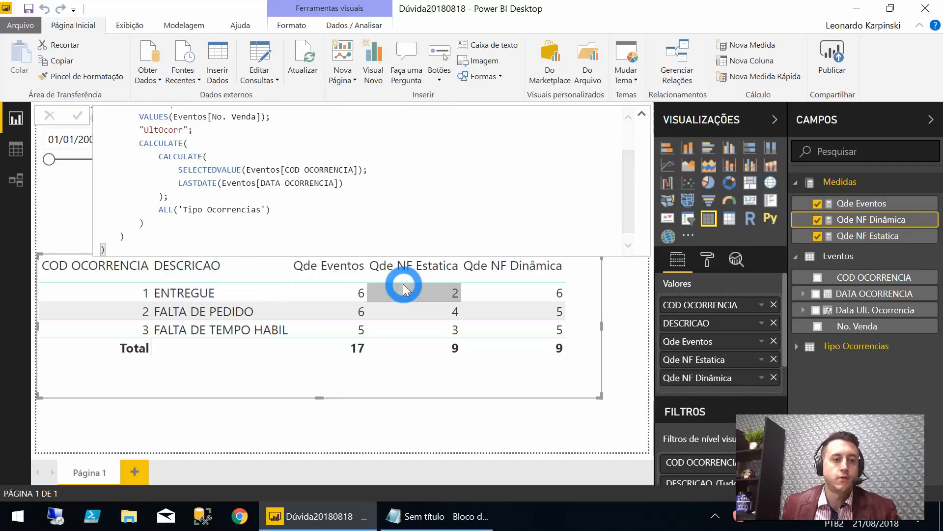
{"action": "scroll", "coordinate": [213, 192], "scroll_direction": "up", "scroll_amount": 1}
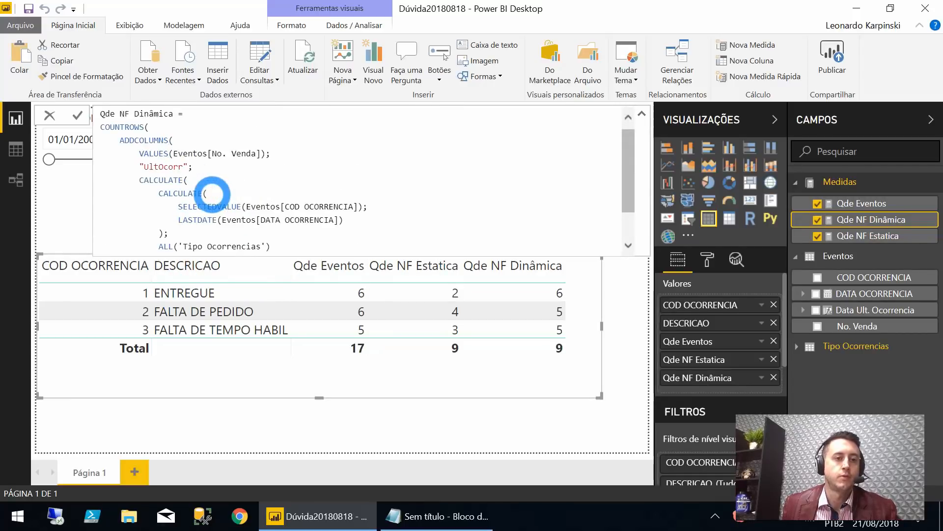
Insert an opening FILTER function on a new line between COUNTROWS and ADDCOLUMNS.
{"action": "left_click", "coordinate": [200, 128]}
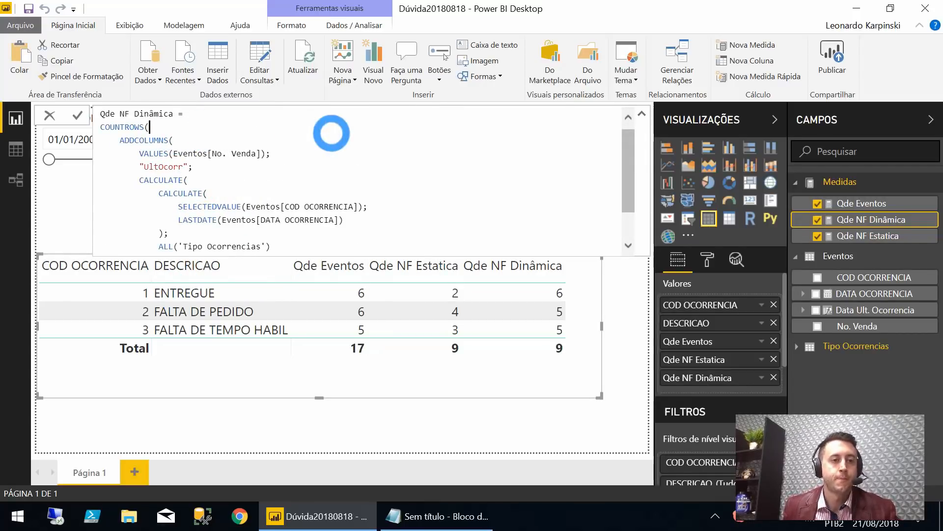
{"action": "key", "text": "Down"}
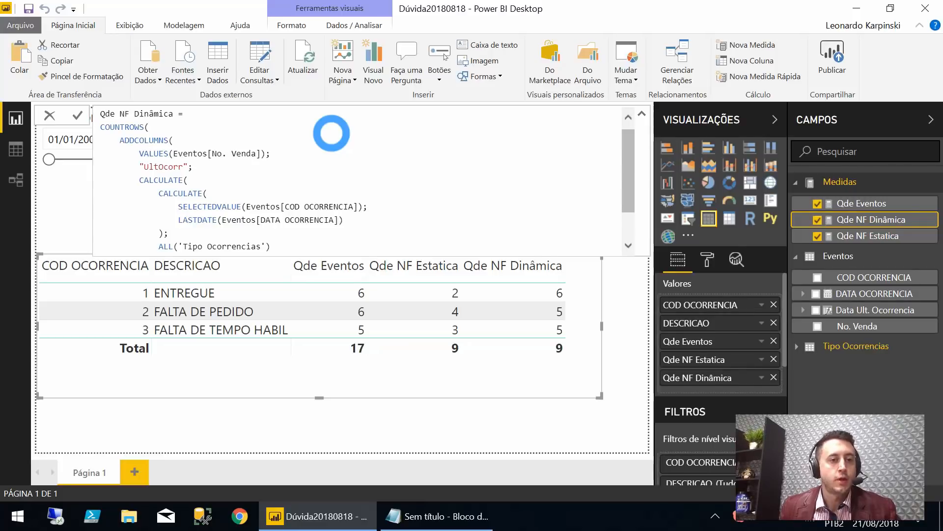
{"action": "key", "text": "Return"}
{"action": "type", "text": "FI"}
{"action": "type", "text": "("}
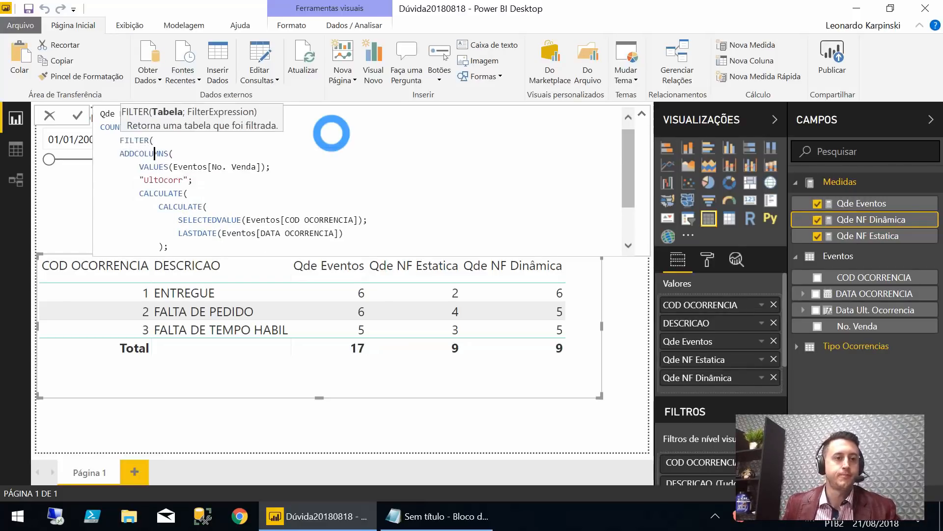
Indent the ADDCOLUMNS block, down to the outer CALCULATE's closing parenthesis, one level beneath FILTER.
{"action": "key", "text": "Down"}
{"action": "key", "text": "Home"}
{"action": "key", "text": "shift+Down"}
{"action": "key", "text": "shift+Down"}
{"action": "key", "text": "shift+Down"}
{"action": "key", "text": "shift+Down"}
{"action": "key", "text": "shift+Down"}
{"action": "key", "text": "shift+Down"}
{"action": "key", "text": "shift+Down"}
{"action": "key", "text": "shift+Down"}
{"action": "key", "text": "shift+Down"}
{"action": "key", "text": "shift+Down"}
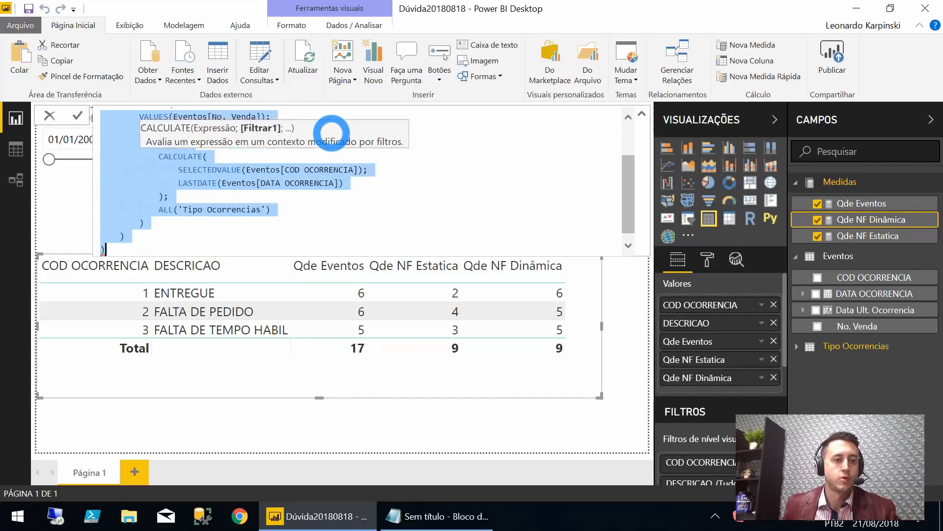
{"action": "key", "text": "shift+End"}
{"action": "key", "text": "shift+Up"}
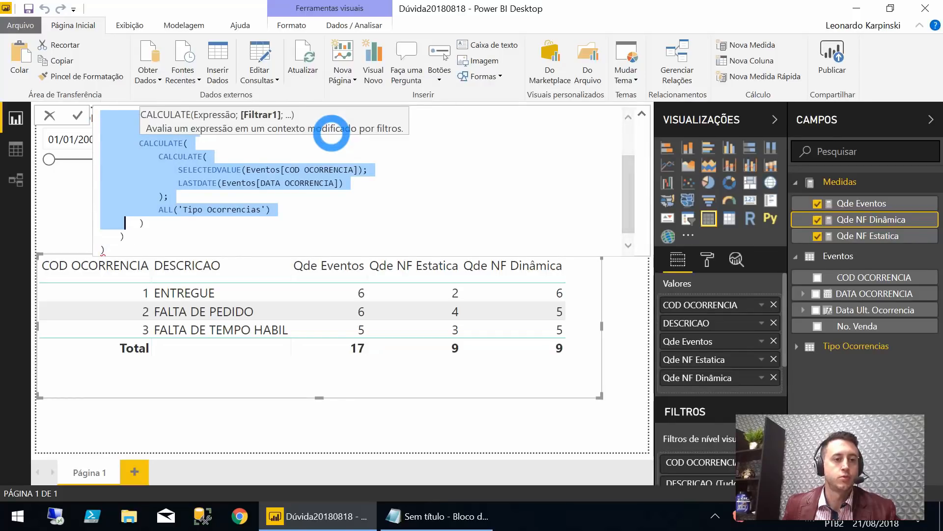
{"action": "key", "text": "Tab"}
{"action": "key", "text": "Down"}
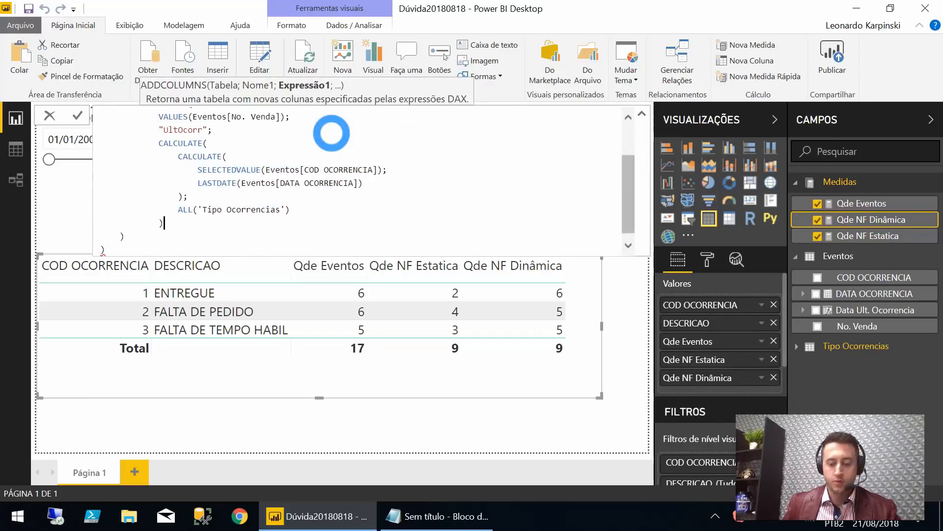
Close ADDCOLUMNS with a parenthesis and semicolon on its own line below the outer CALCULATE.
{"action": "type", "text": ";"}
{"action": "key", "text": "Return"}
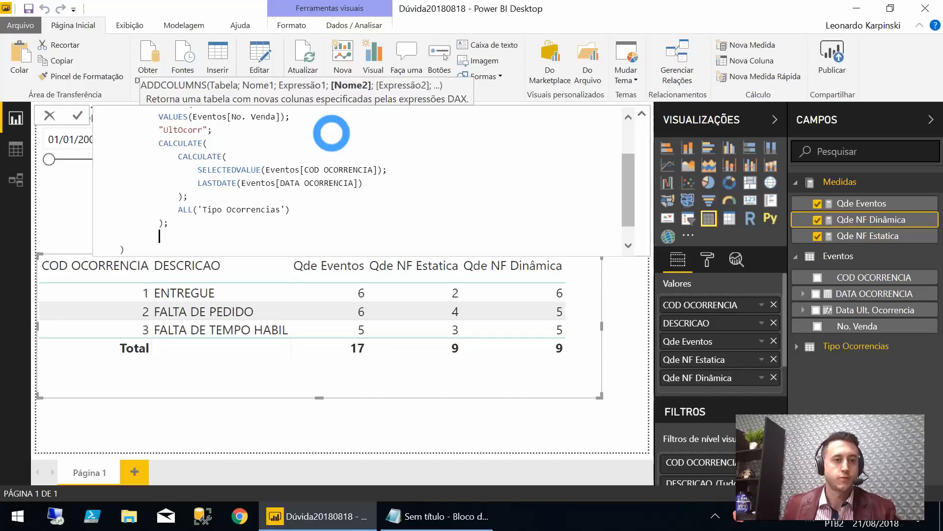
{"action": "scroll", "coordinate": [331, 133], "scroll_direction": "up", "scroll_amount": 2}
{"action": "scroll", "coordinate": [283, 178], "scroll_direction": "down", "scroll_amount": 2}
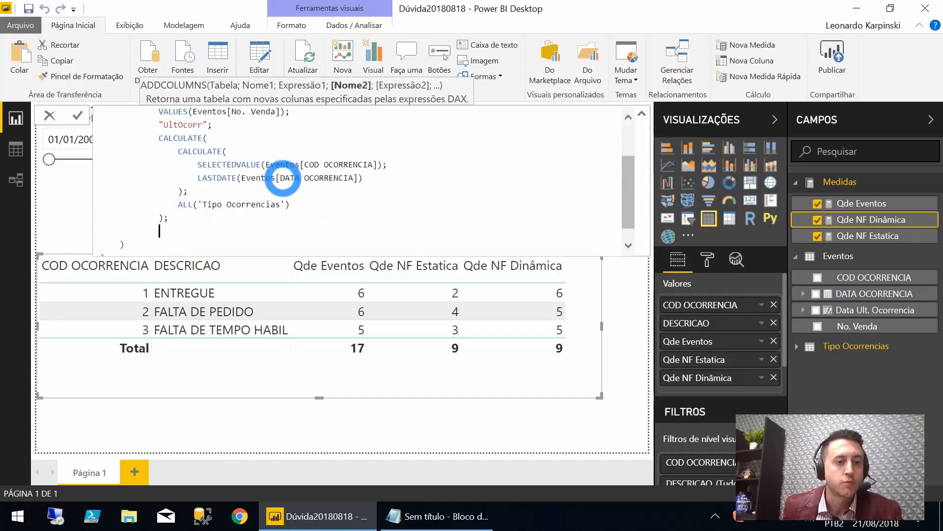
{"action": "key", "text": "Up"}
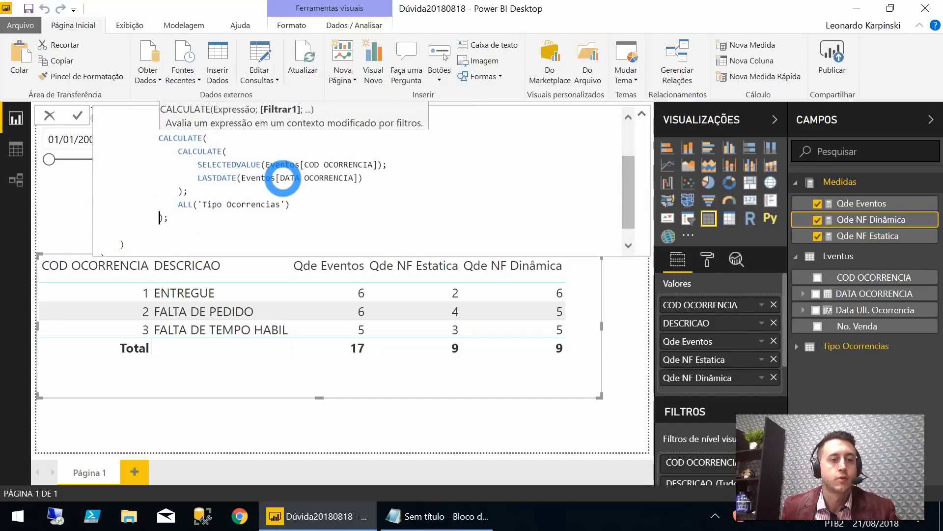
{"action": "key", "text": "End"}
{"action": "key", "text": "BackSpace"}
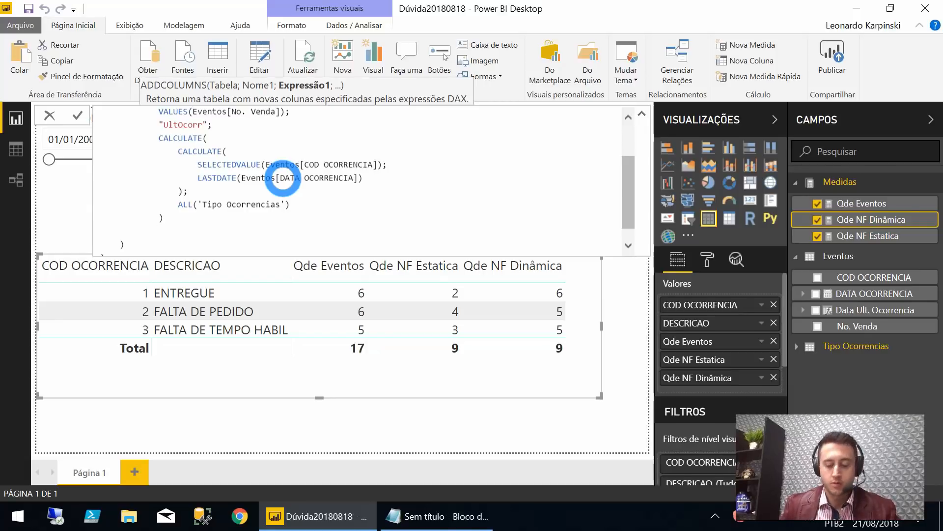
{"action": "type", "text": ");"}
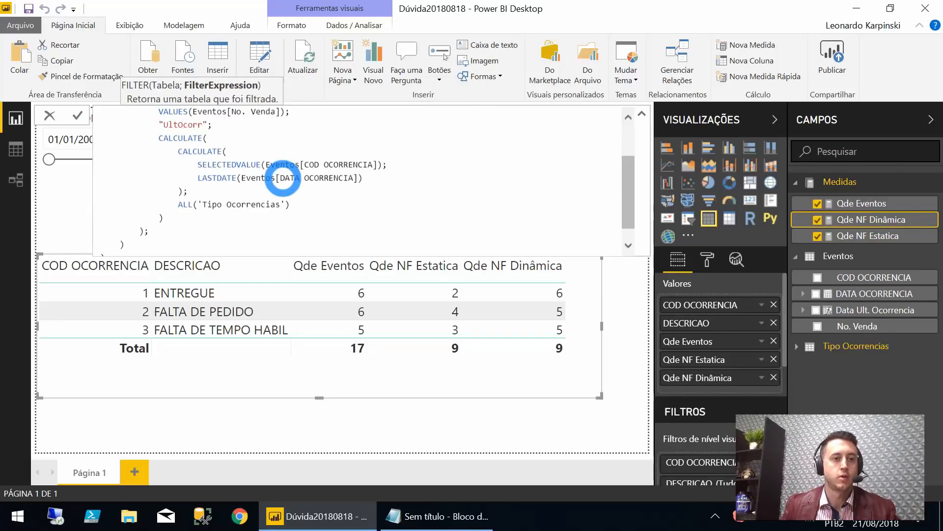
Add the FILTER condition [UltOcorr] = SELECTEDVALUE('Tipo Ocorrencias'[COD OCORRENCIA] on a new line after the ADDCOLUMNS block.
{"action": "key", "text": "Return"}
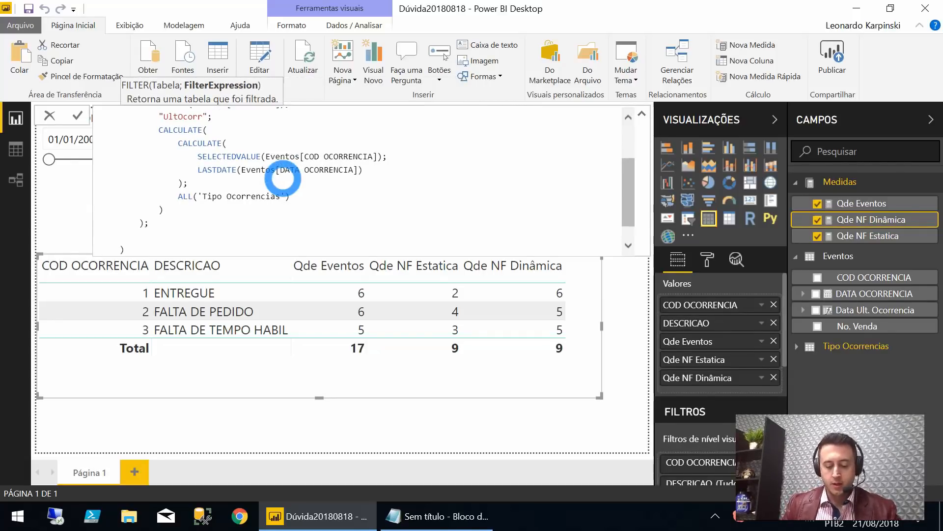
{"action": "type", "text": "[ultOcorr"}
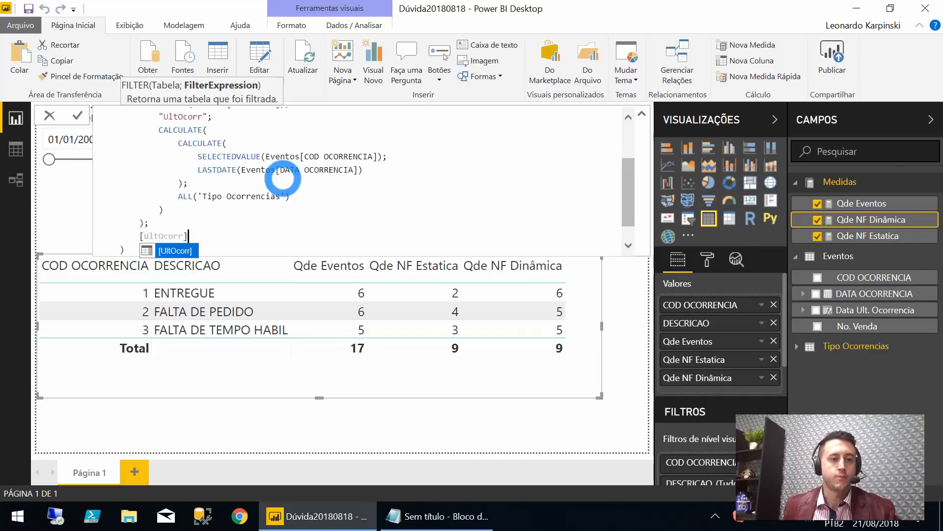
{"action": "key", "text": "Tab"}
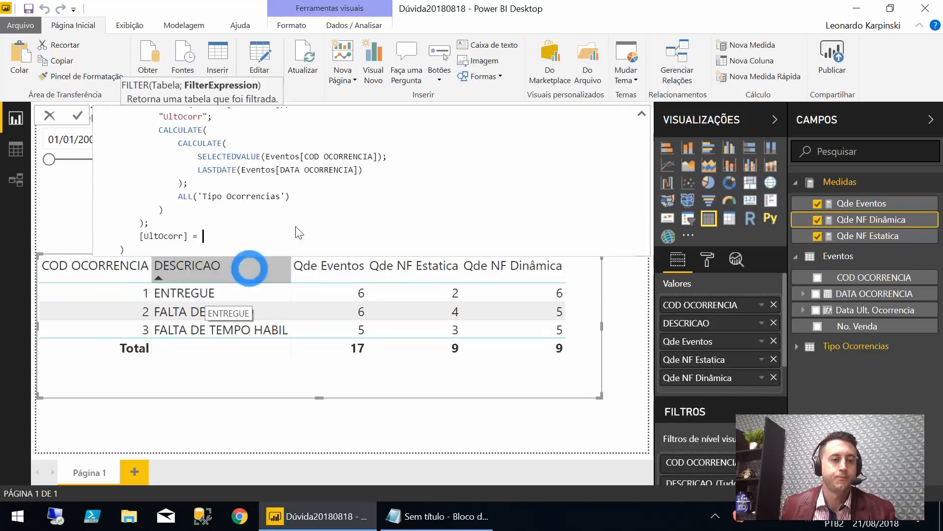
{"action": "type", "text": "SELEC"}
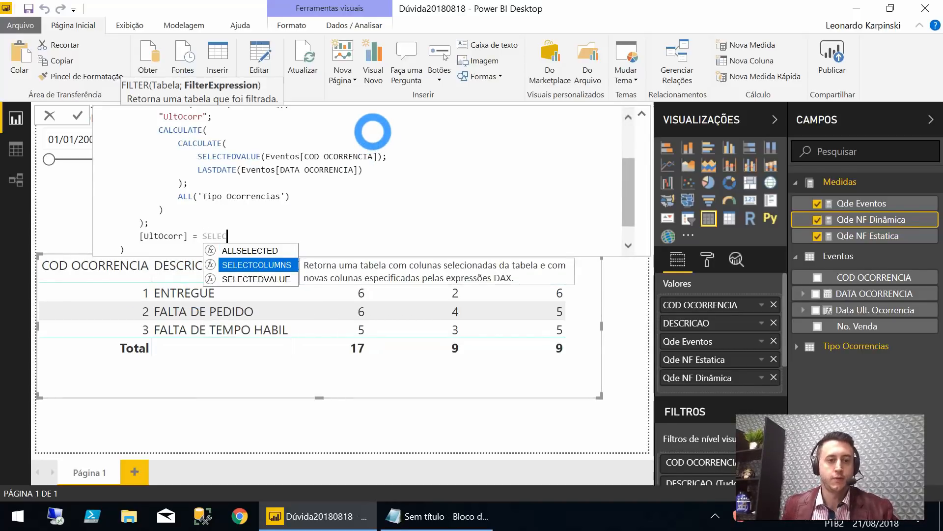
{"action": "key", "text": "Down"}
{"action": "key", "text": "Tab"}
{"action": "type", "text": "cod"}
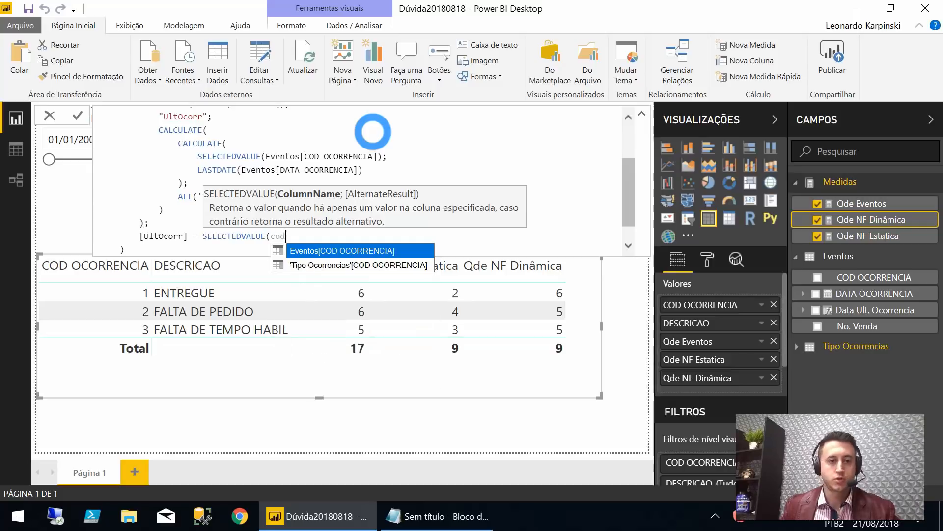
{"action": "key", "text": "Down"}
{"action": "left_click", "coordinate": [357, 264]}
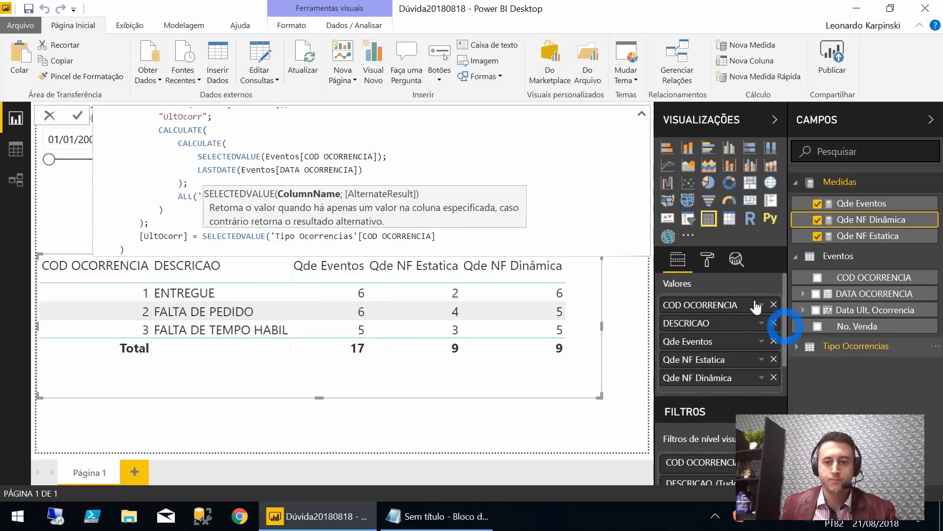
Show the fields of the Tipo Ocorrencias table and reopen the full Qde NF Dinâmica formula.
{"action": "left_click", "coordinate": [841, 346]}
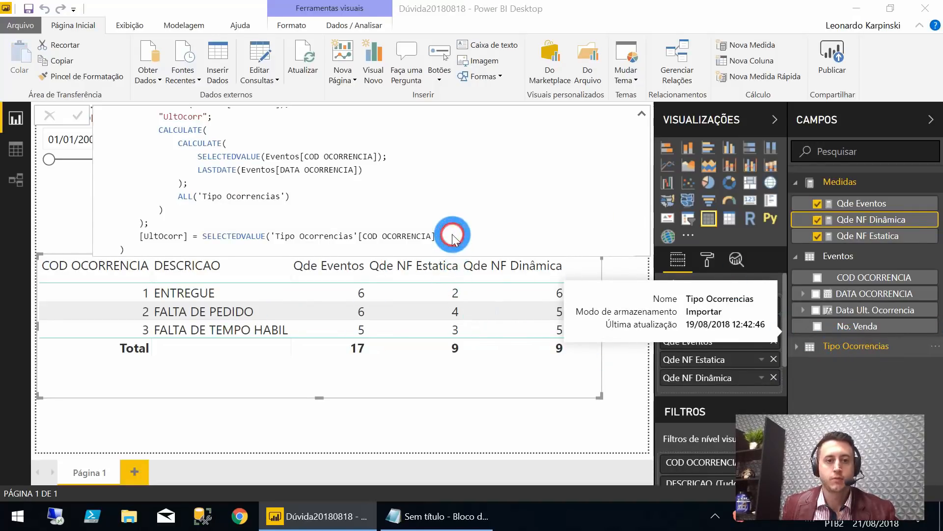
{"action": "left_click", "coordinate": [796, 347]}
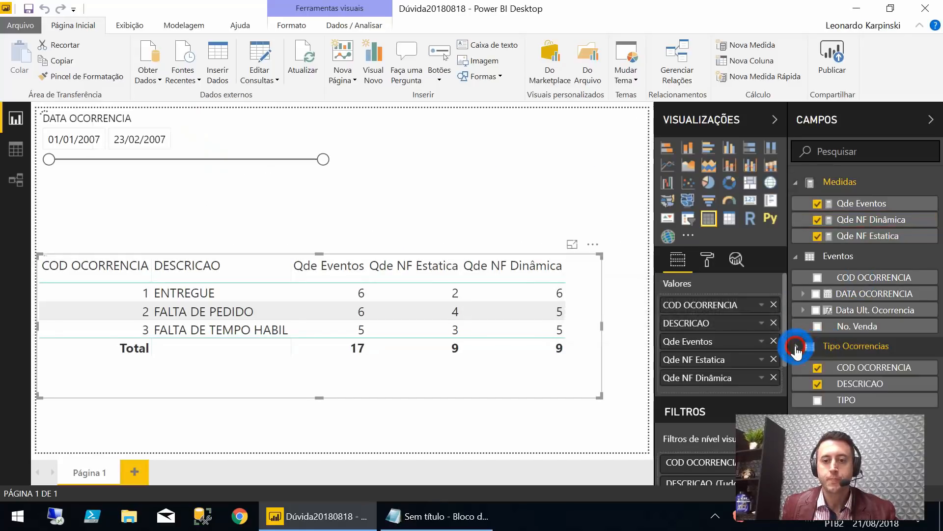
{"action": "left_click", "coordinate": [877, 221]}
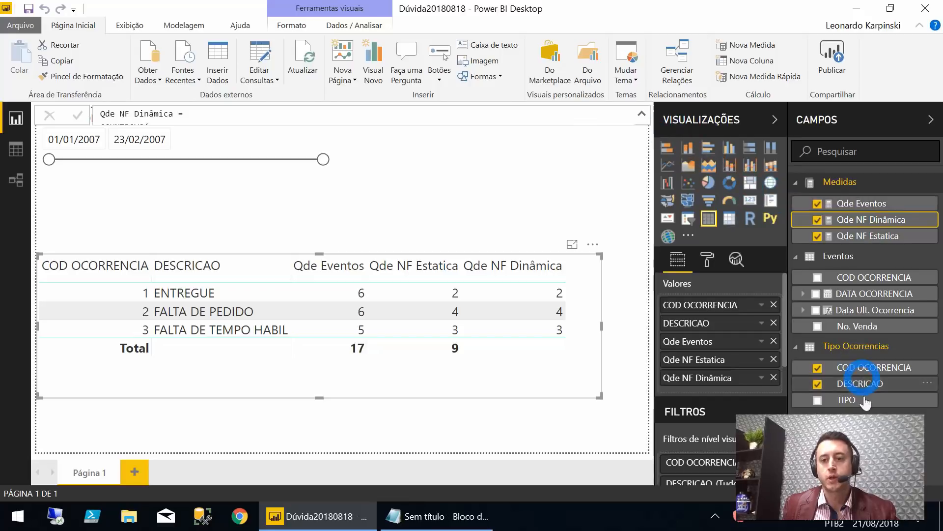
{"action": "left_click", "coordinate": [642, 113]}
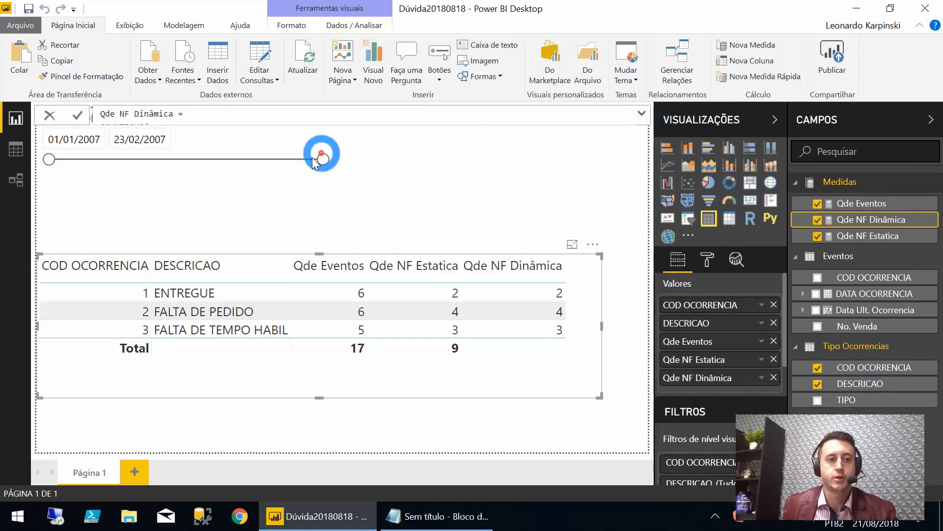
{"action": "left_click", "coordinate": [642, 113]}
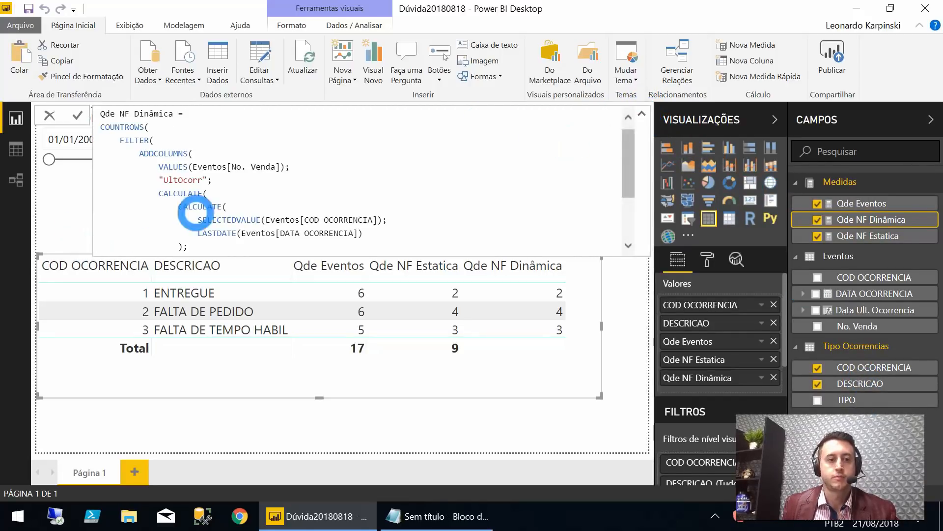
Close the SELECTEDVALUE function in the [UltOcorr] condition with its missing parenthesis.
{"action": "scroll", "coordinate": [196, 215], "scroll_direction": "down", "scroll_amount": 2}
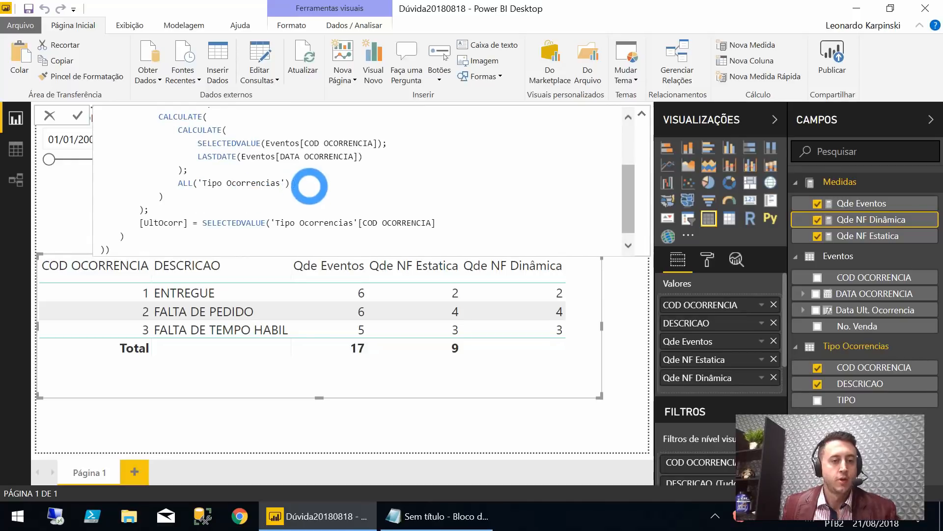
{"action": "scroll", "coordinate": [315, 186], "scroll_direction": "up", "scroll_amount": 2}
{"action": "scroll", "coordinate": [314, 186], "scroll_direction": "down", "scroll_amount": 2}
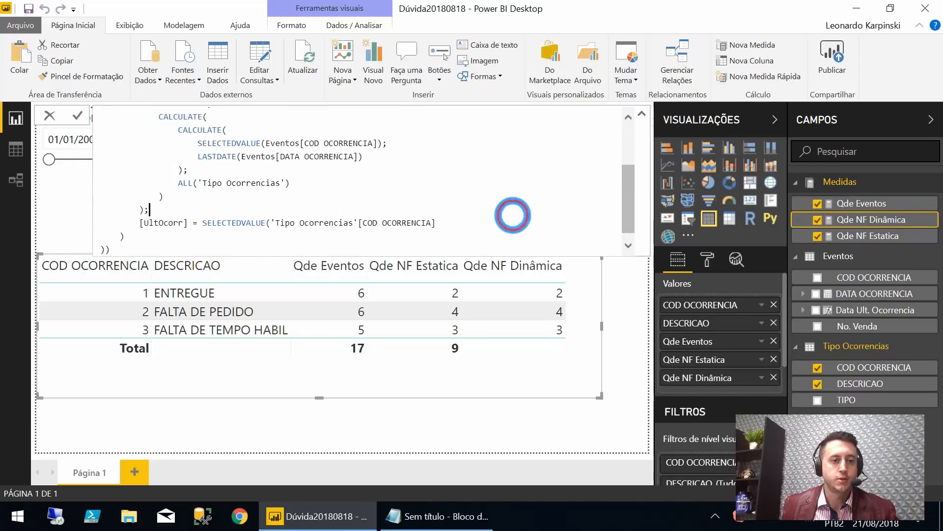
{"action": "left_click", "coordinate": [504, 218]}
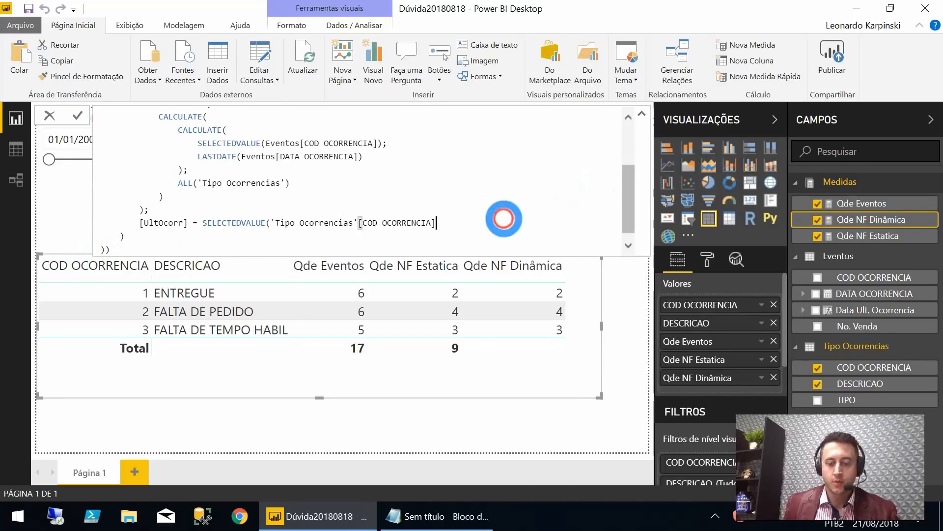
{"action": "type", "text": ")"}
{"action": "key", "text": "Down"}
{"action": "key", "text": "Down"}
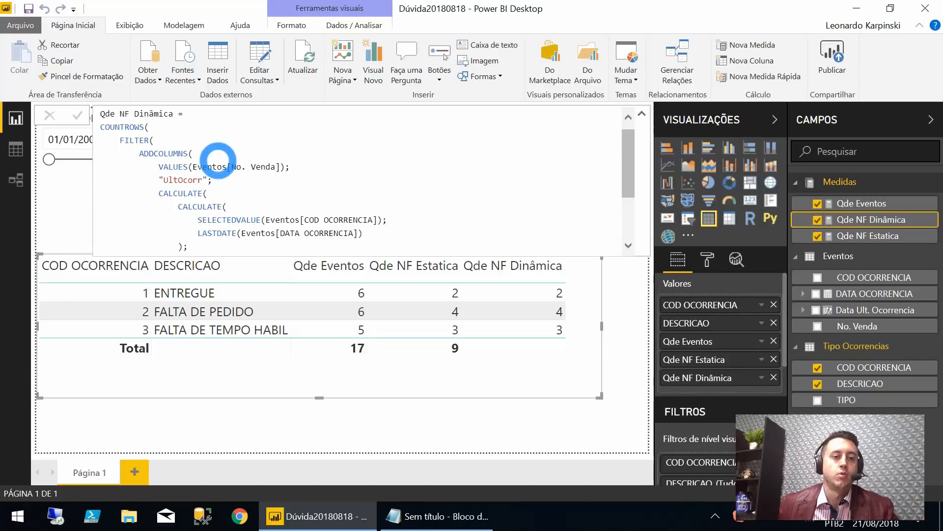
Examine the VALUES(Eventos[No. Venda]) argument and the remaining lines of the Qde NF Dinâmica formula.
{"action": "double_click", "coordinate": [173, 167]}
{"action": "left_click", "coordinate": [287, 170]}
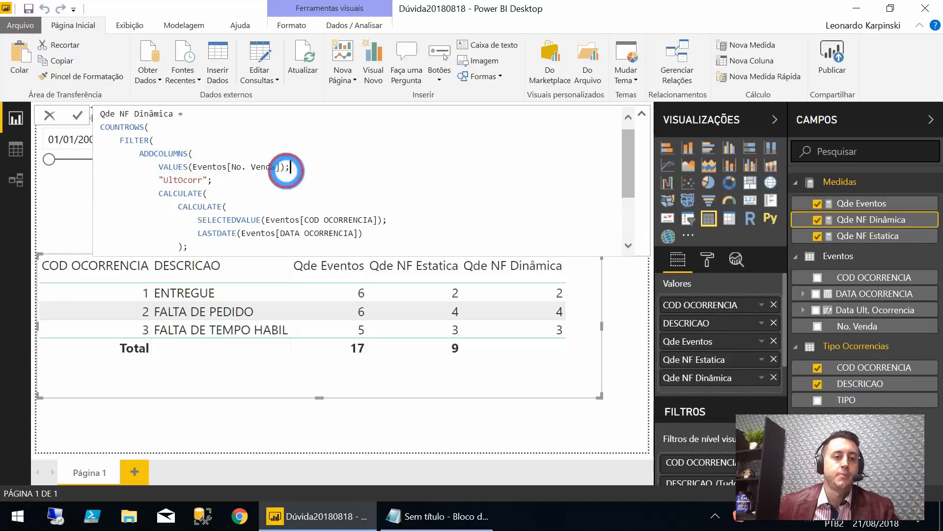
{"action": "left_click", "coordinate": [158, 166]}
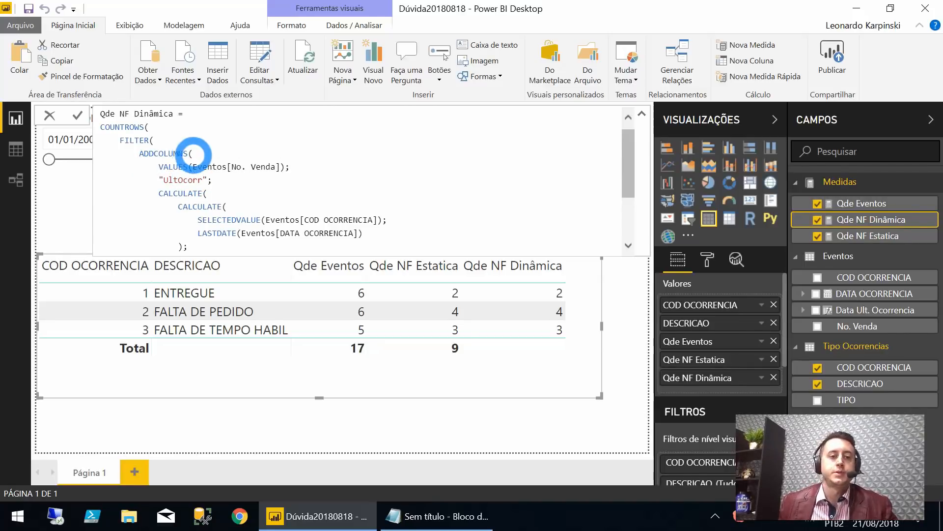
{"action": "key", "text": "shift+End"}
{"action": "scroll", "coordinate": [191, 152], "scroll_direction": "down", "scroll_amount": 2}
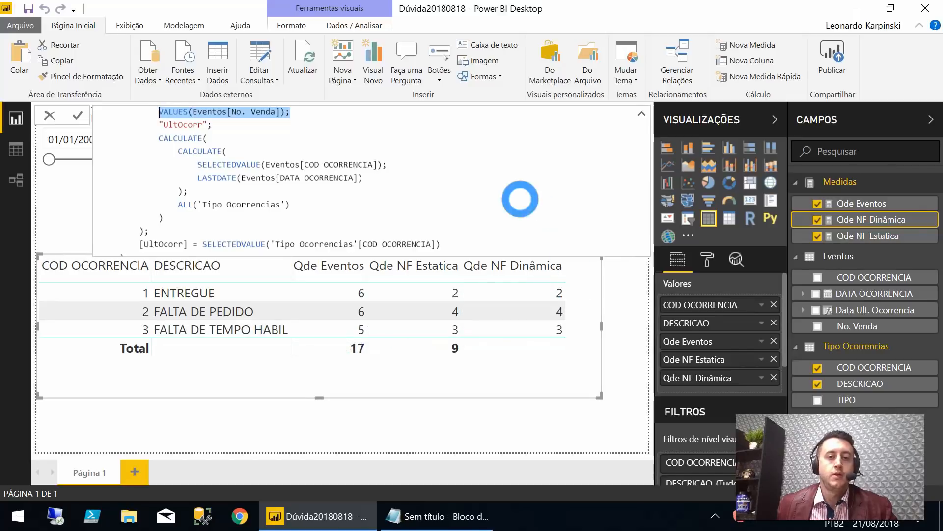
Leave the formula and set the DATA OCORRENCIA slicer range to 24/01/2007 through 13/02/2007.
{"action": "left_click", "coordinate": [378, 181]}
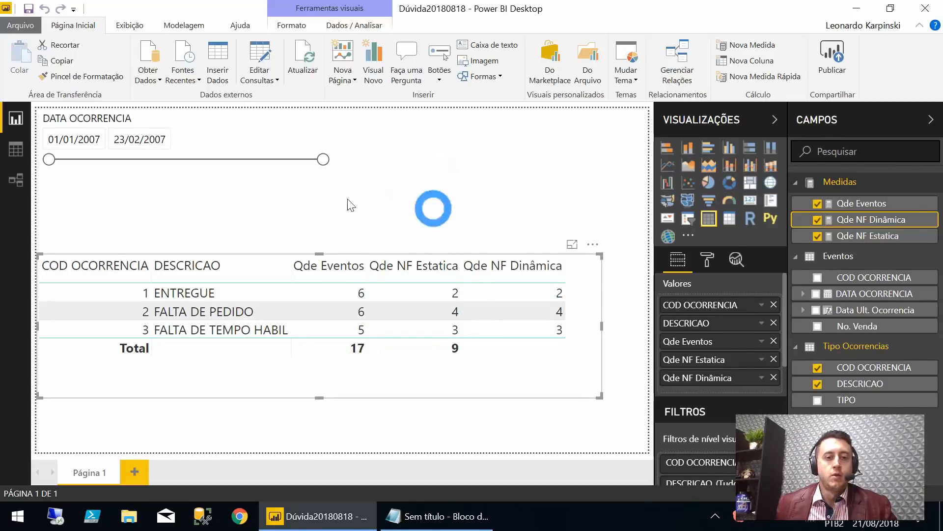
{"action": "left_click_drag", "start_coordinate": [49, 159], "coordinate": [168, 159]}
{"action": "left_click_drag", "start_coordinate": [322, 159], "coordinate": [272, 159]}
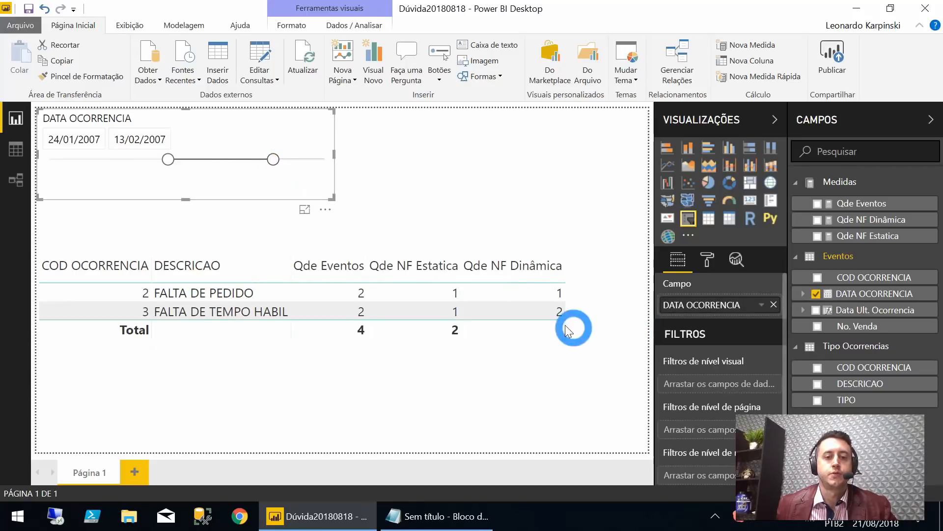